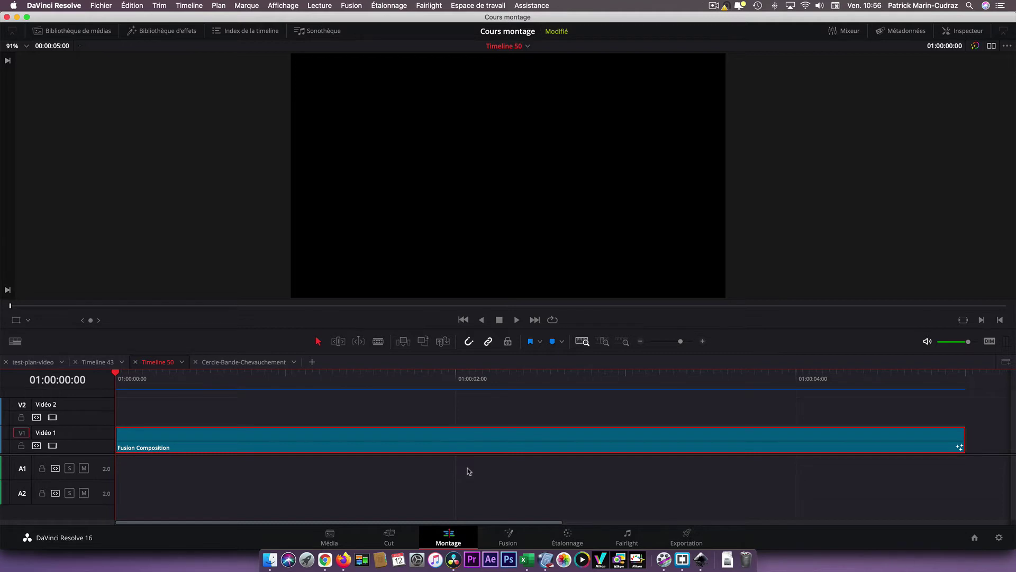
Open the Fusion composition, add a Text node and connect it to MediaOut1.
{"action": "left_click", "coordinate": [510, 537]}
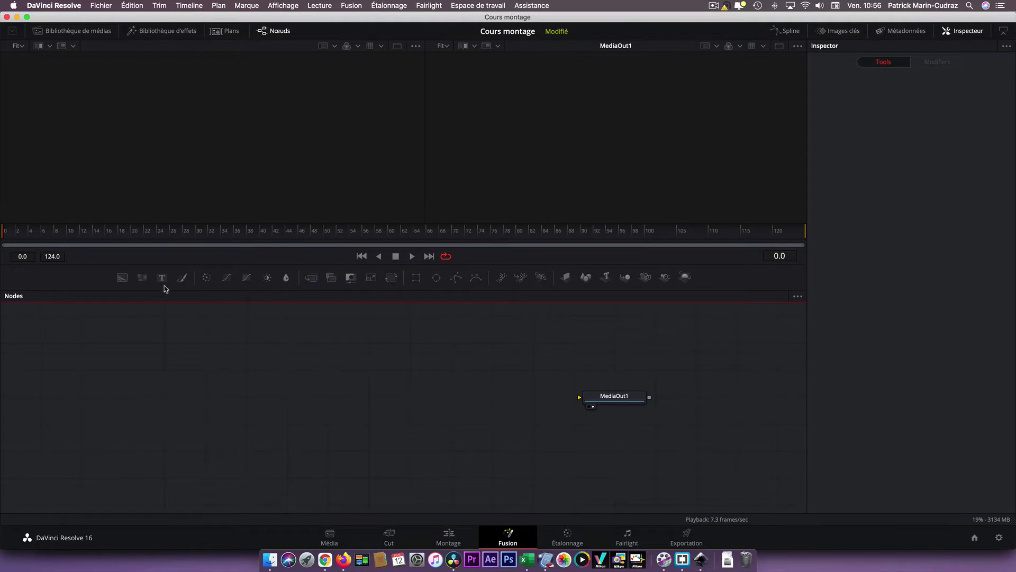
{"action": "left_click_drag", "start_coordinate": [162, 278], "coordinate": [612, 403]}
{"action": "left_click", "coordinate": [612, 401]}
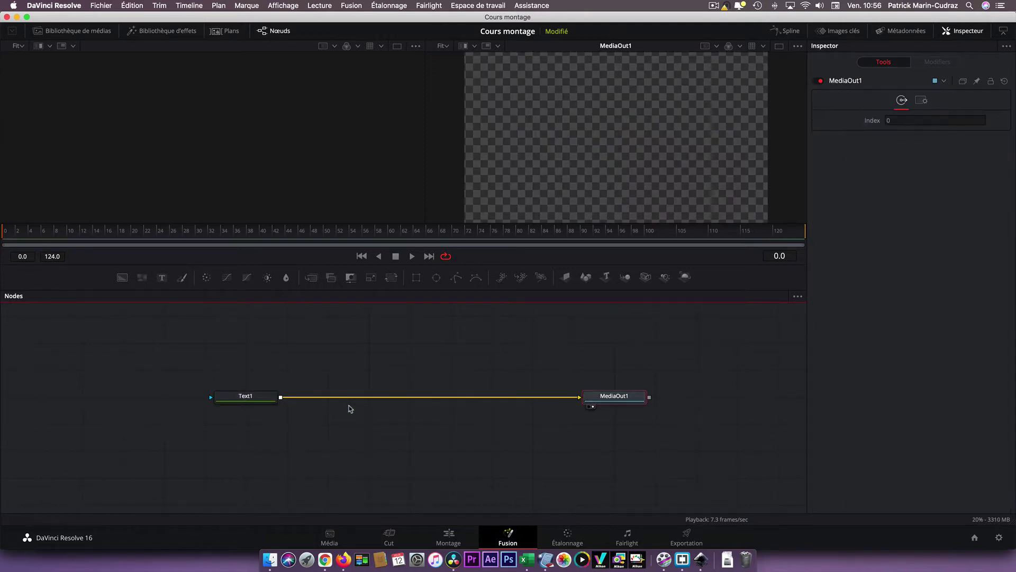
Set Text1's styled text to "Mon Texte ici" and increase its size to 0.1417.
{"action": "left_click", "coordinate": [258, 399]}
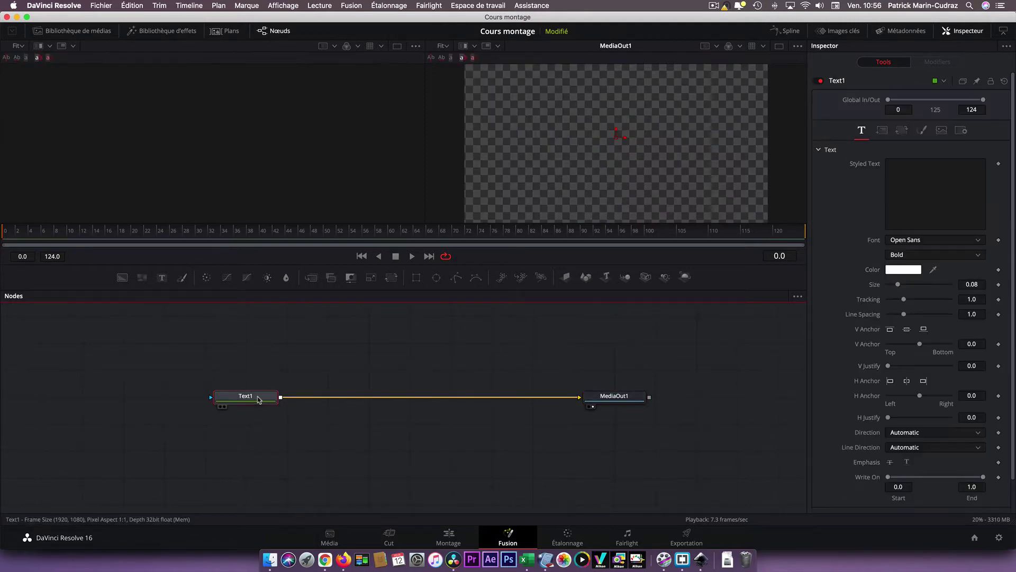
{"action": "left_click", "coordinate": [905, 168]}
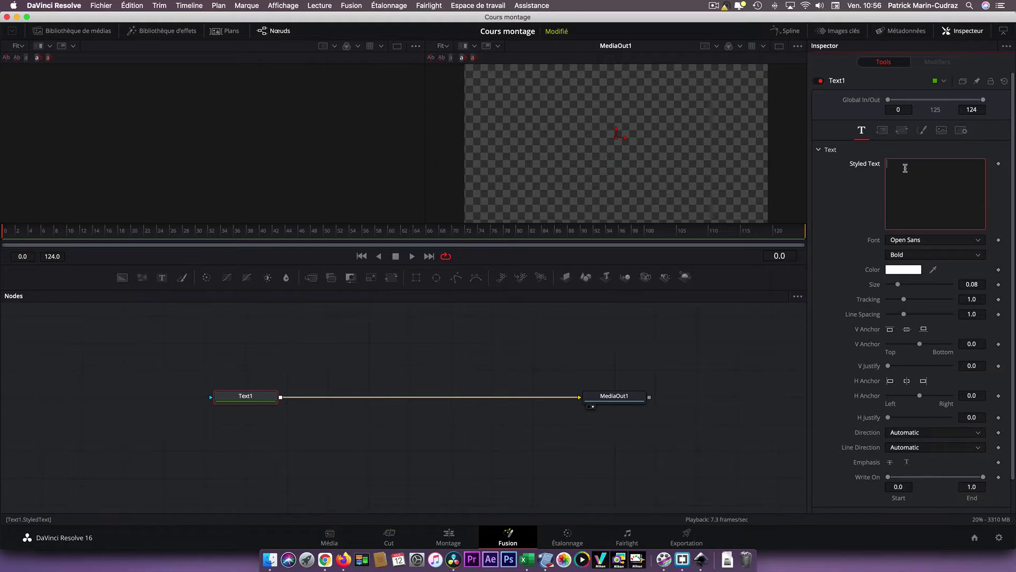
{"action": "type", "text": "Mon Texte iic"}
{"action": "key", "text": "BackSpace"}
{"action": "key", "text": "BackSpace"}
{"action": "type", "text": "ci"}
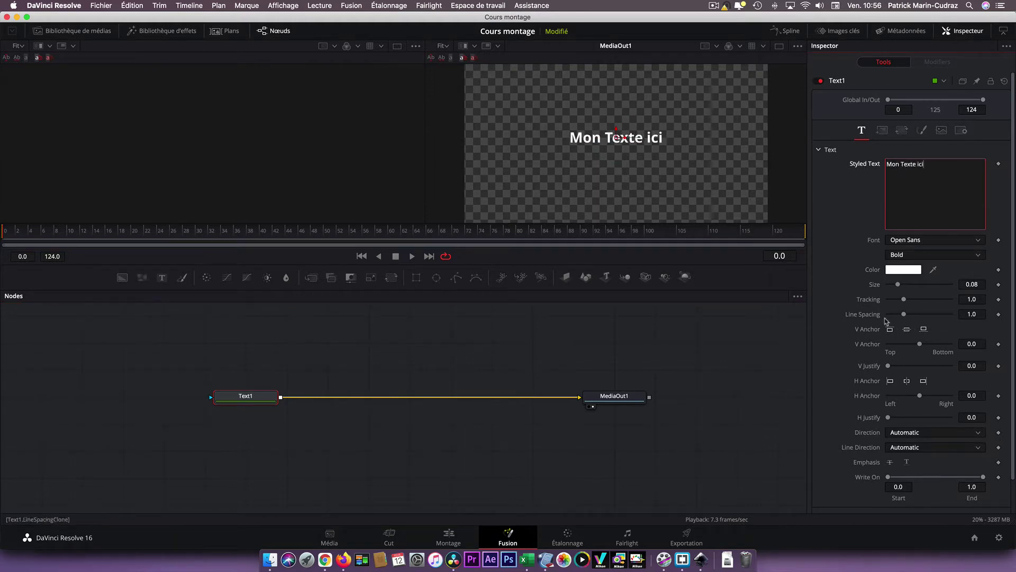
{"action": "left_click_drag", "start_coordinate": [898, 284], "coordinate": [906, 284]}
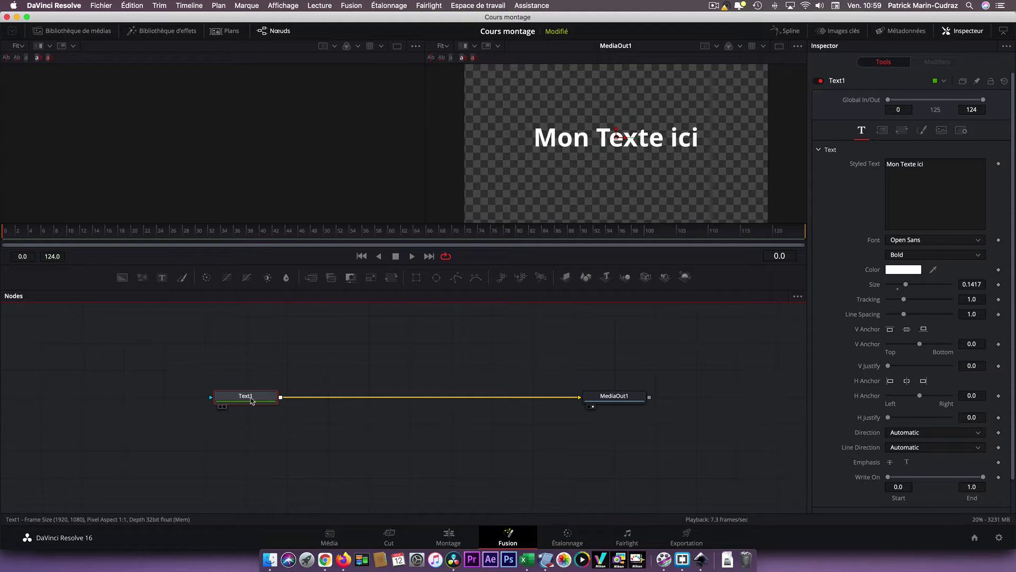
Insert a Displace node between Text1 and MediaOut1 and space it away from Text1.
{"action": "key", "text": "super+shift+space"}
{"action": "type", "text": "Displace"}
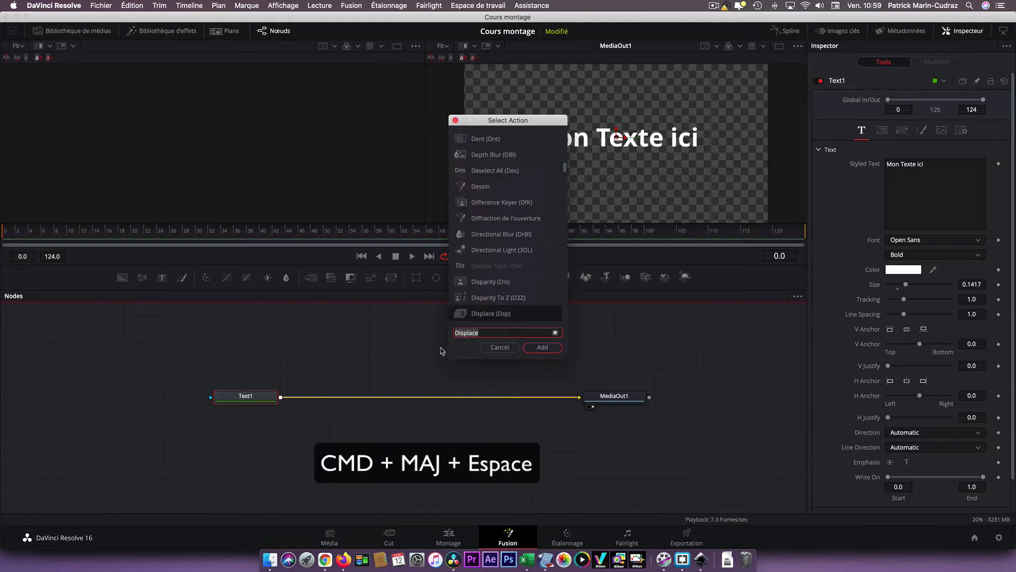
{"action": "left_click", "coordinate": [542, 348]}
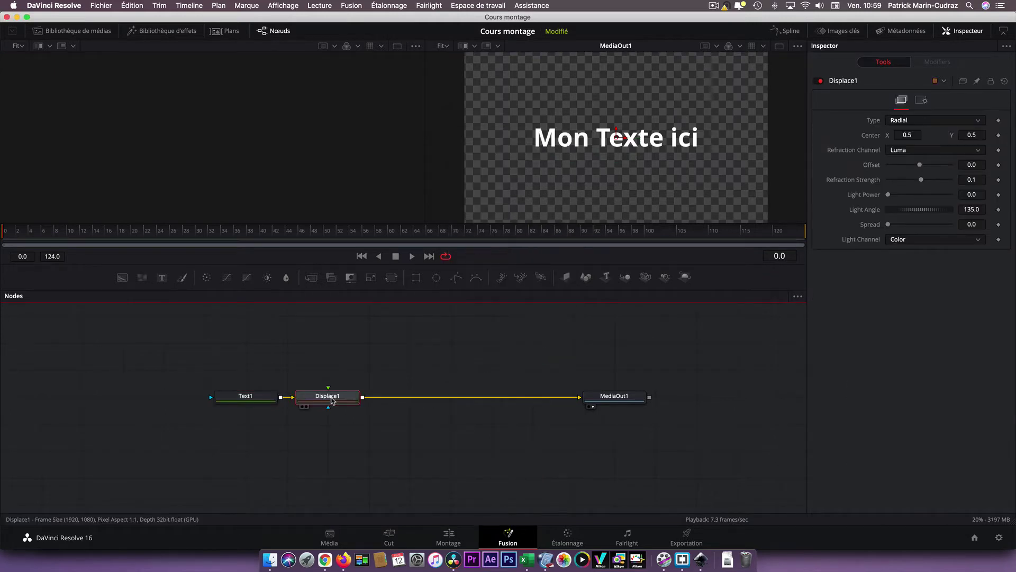
{"action": "left_click_drag", "start_coordinate": [334, 403], "coordinate": [375, 400]}
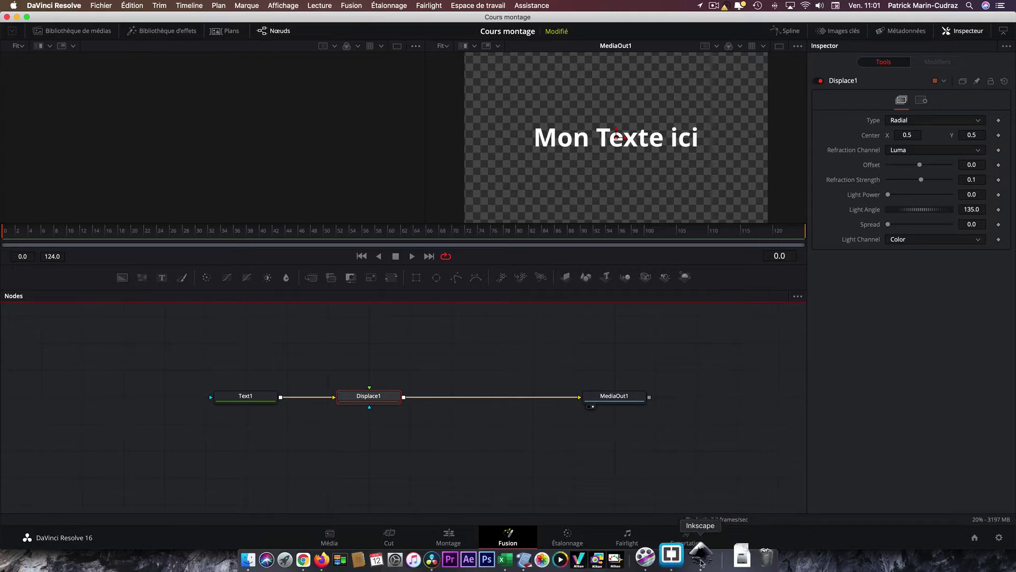
Switch to Inkscape and examine the Noir, Gris Foncé and Blanc groups that make up the glitch lines texture.
{"action": "left_click", "coordinate": [701, 559]}
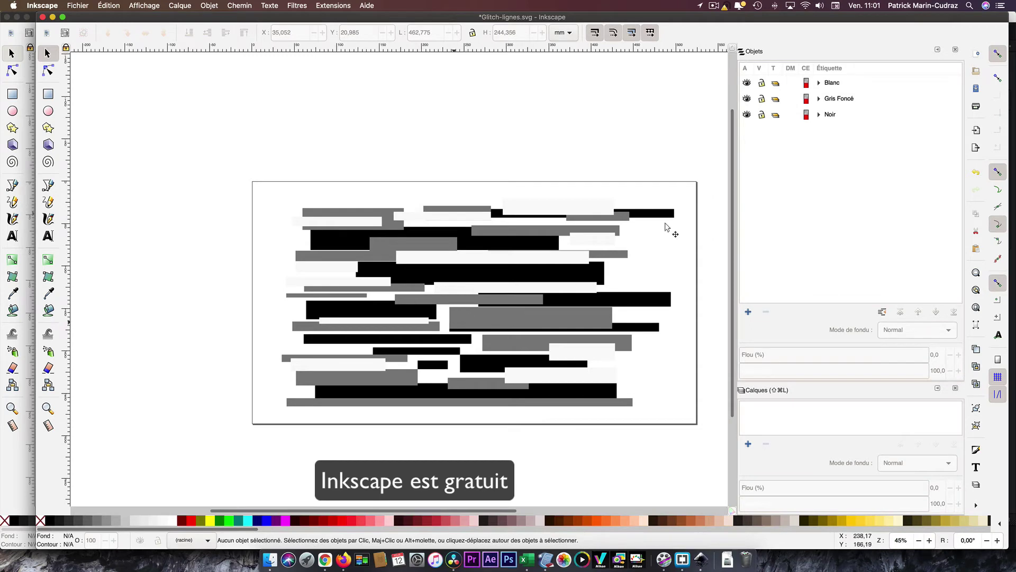
{"action": "left_click", "coordinate": [840, 116]}
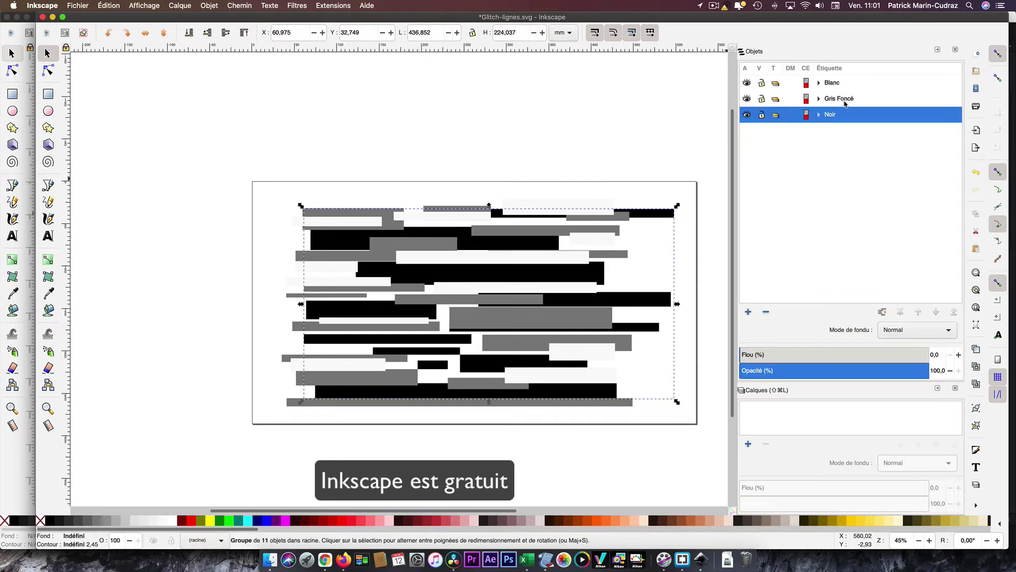
{"action": "left_click", "coordinate": [840, 98]}
{"action": "left_click", "coordinate": [841, 83]}
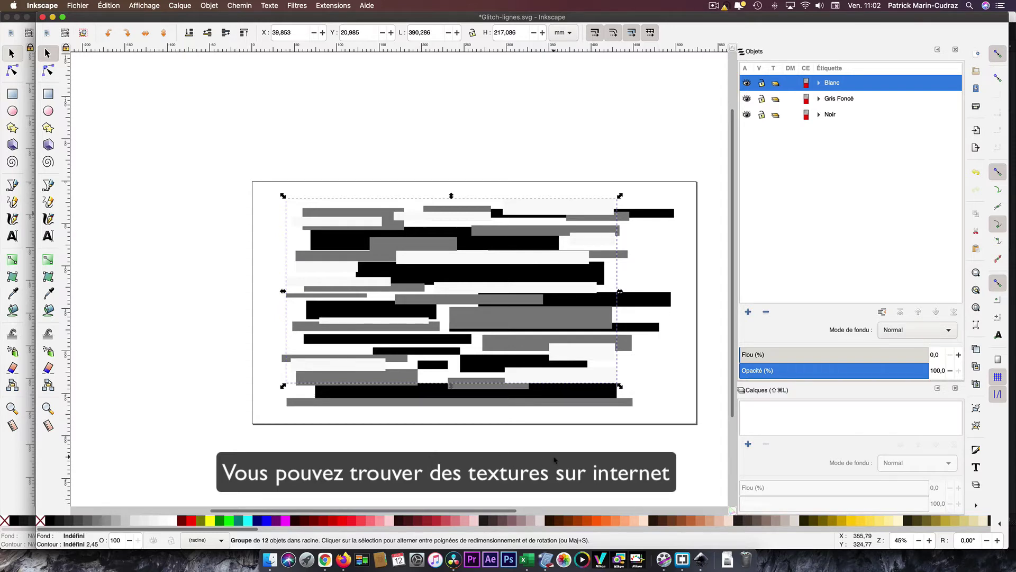
Return to DaVinci Resolve and import Glitch-lignes.png from Finder's Images folder into the node graph, placing its node above Displace1.
{"action": "left_click", "coordinate": [454, 560]}
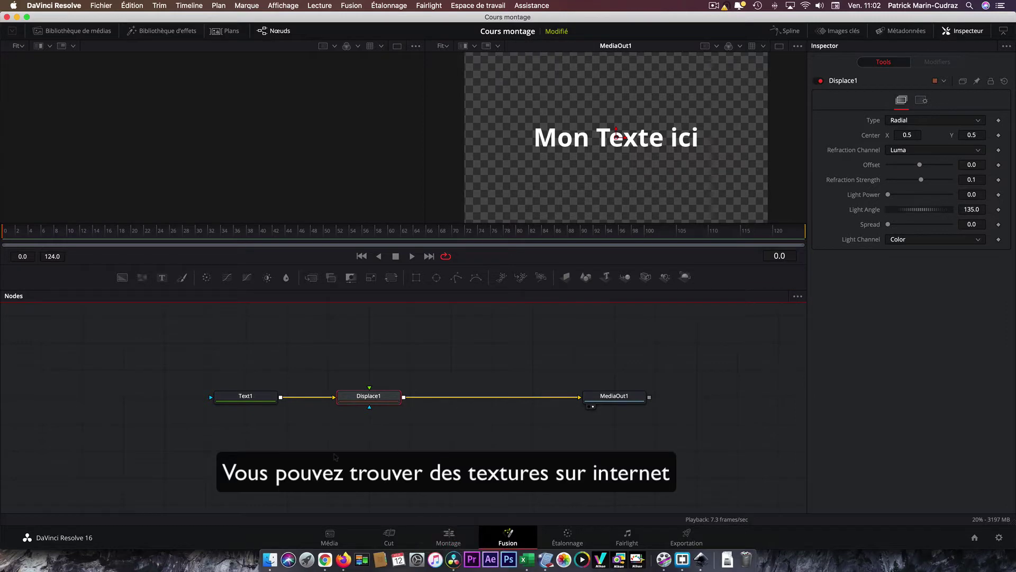
{"action": "left_click", "coordinate": [270, 560]}
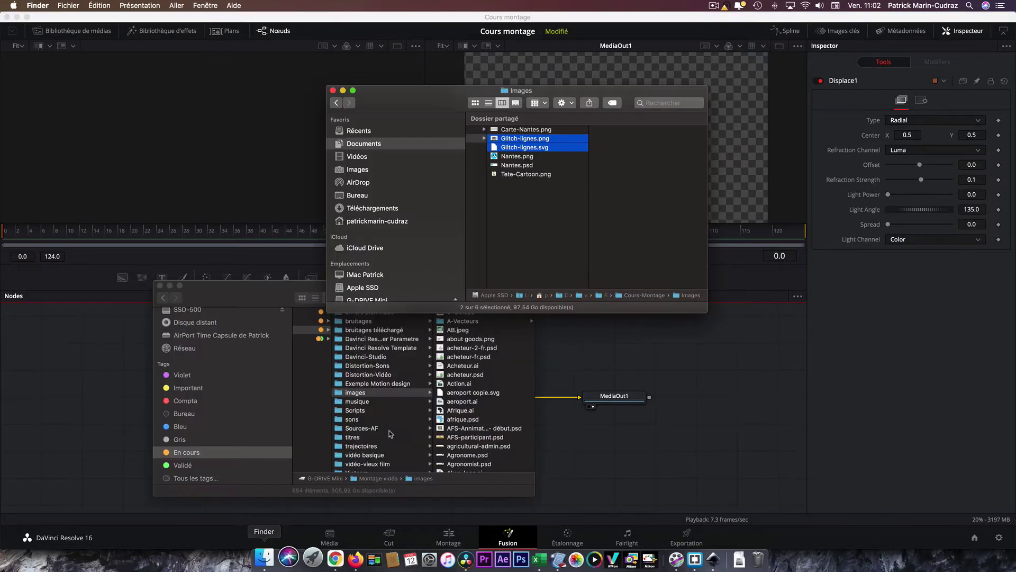
{"action": "left_click_drag", "start_coordinate": [281, 290], "coordinate": [148, 290]}
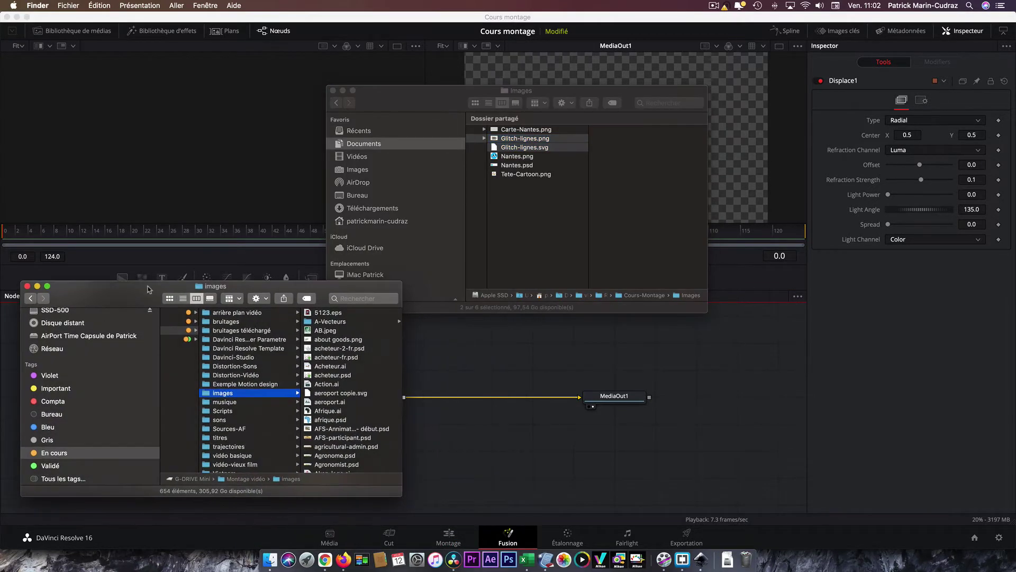
{"action": "left_click", "coordinate": [542, 145]}
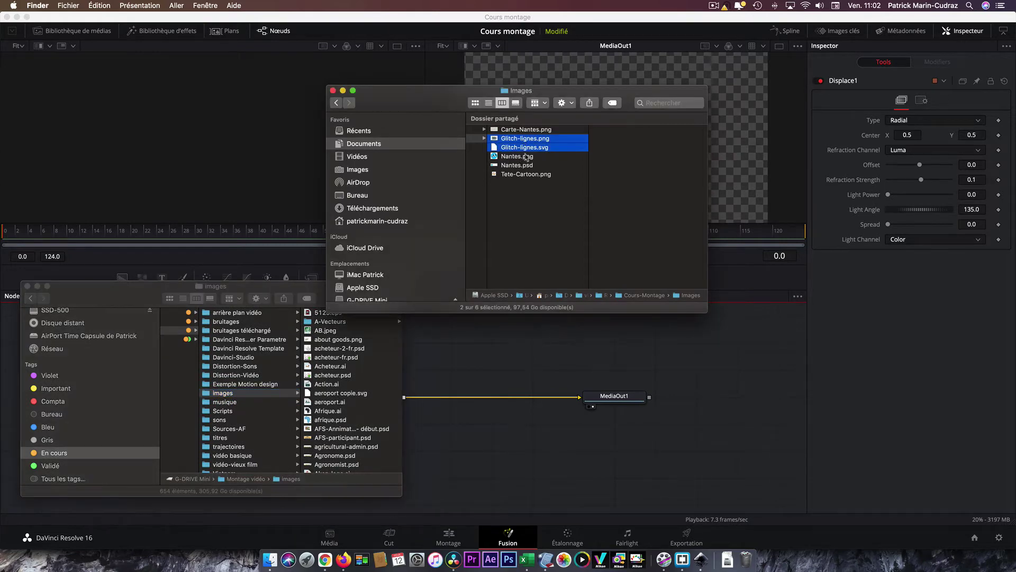
{"action": "left_click", "coordinate": [544, 156]}
{"action": "left_click", "coordinate": [524, 139]}
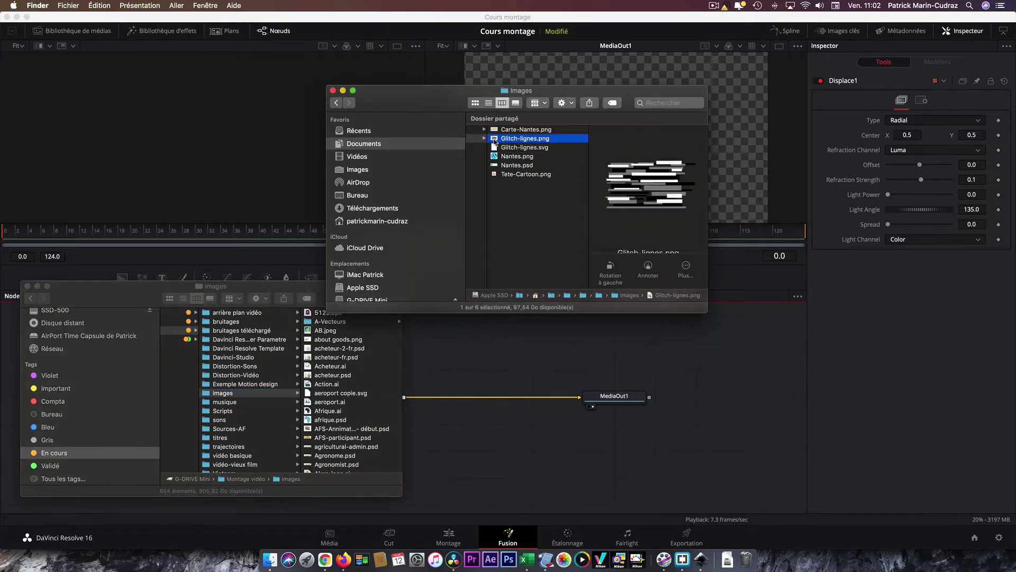
{"action": "left_click_drag", "start_coordinate": [495, 141], "coordinate": [499, 349]}
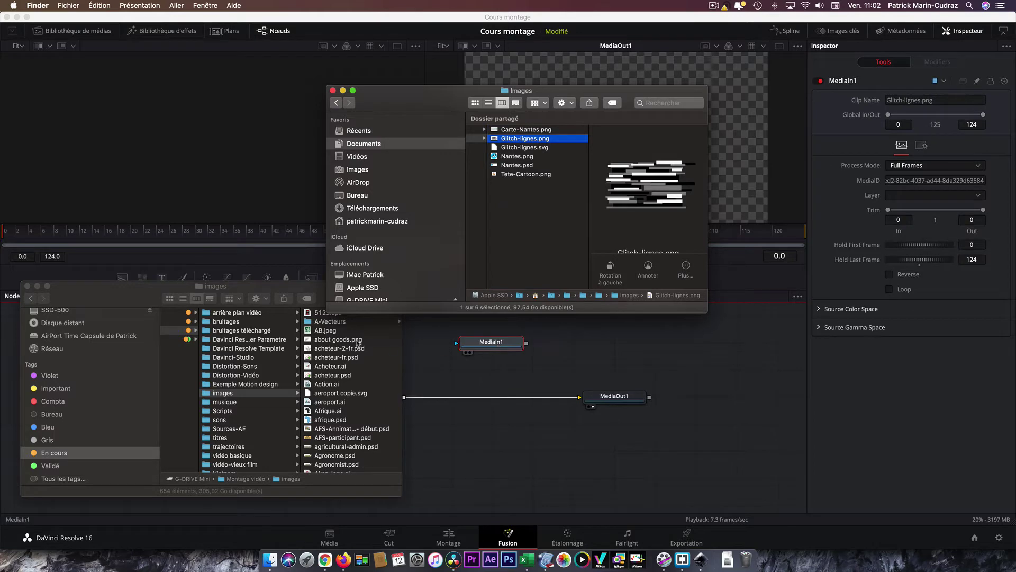
{"action": "left_click", "coordinate": [27, 286]}
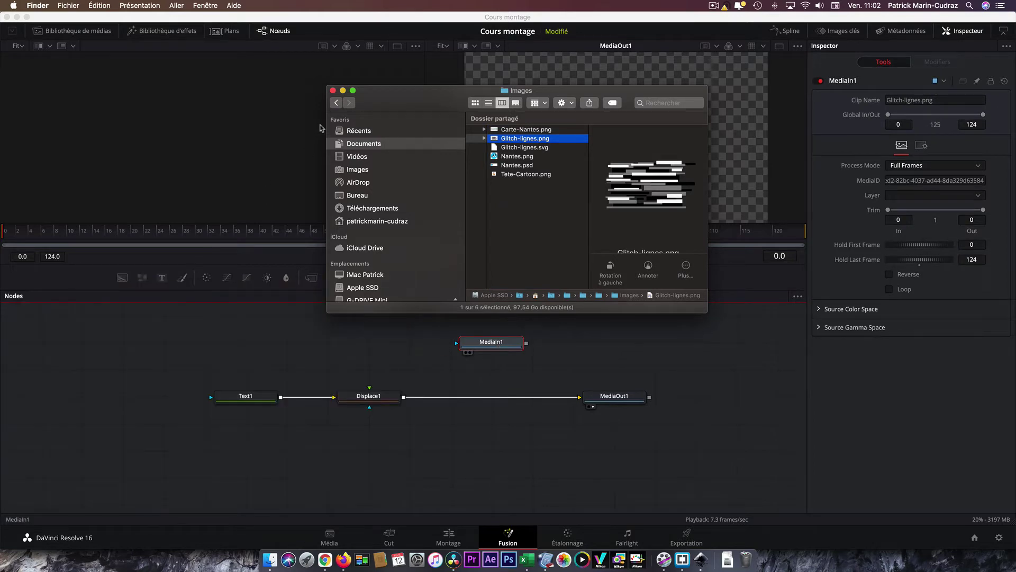
{"action": "left_click", "coordinate": [333, 91]}
{"action": "left_click_drag", "start_coordinate": [513, 344], "coordinate": [420, 342]}
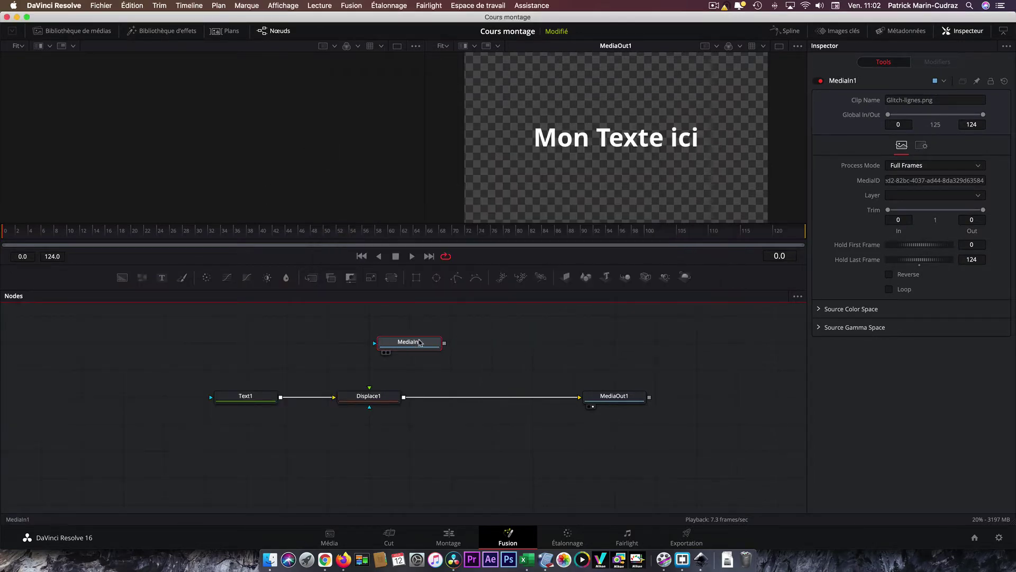
Rename the MediaIn1 node to Texture.
{"action": "key", "text": "F2"}
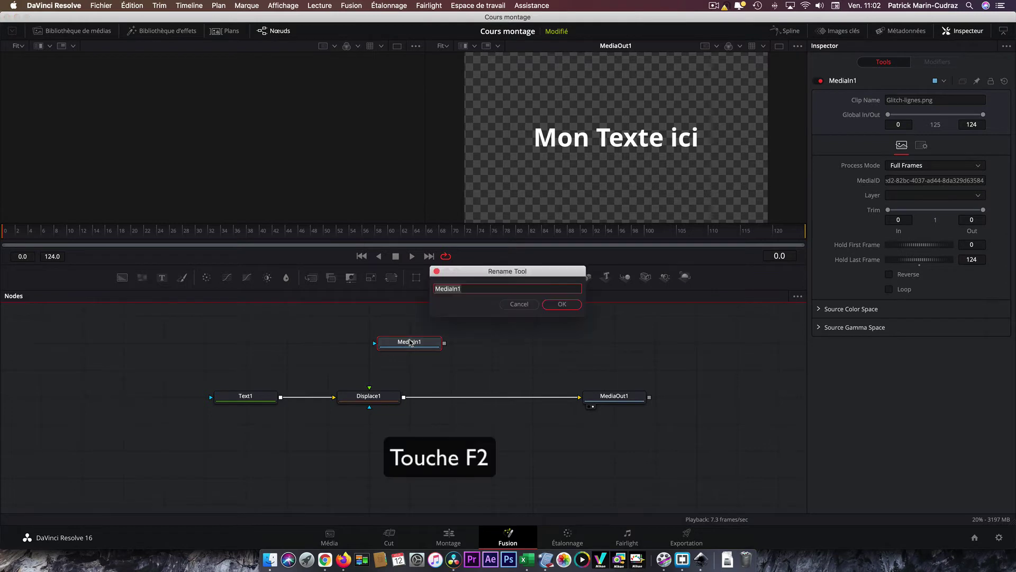
{"action": "key", "text": "super+a"}
{"action": "type", "text": "Texture"}
{"action": "key", "text": "Return"}
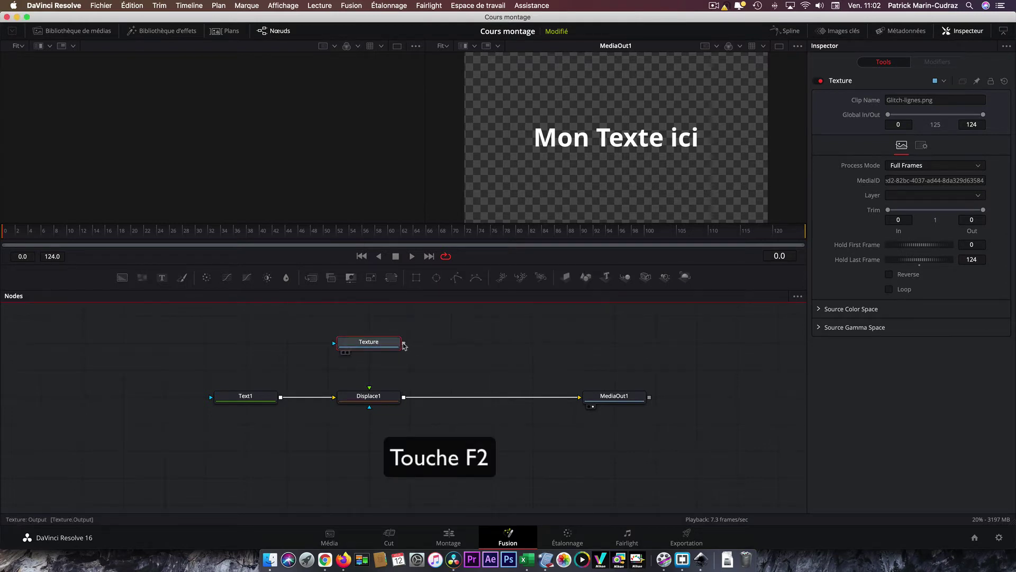
Connect Texture to Displace1's green foreground input, with Texture shown in the first viewer, and set Displace1's Refraction Strength to 0.06.
{"action": "left_click_drag", "start_coordinate": [405, 345], "coordinate": [368, 389]}
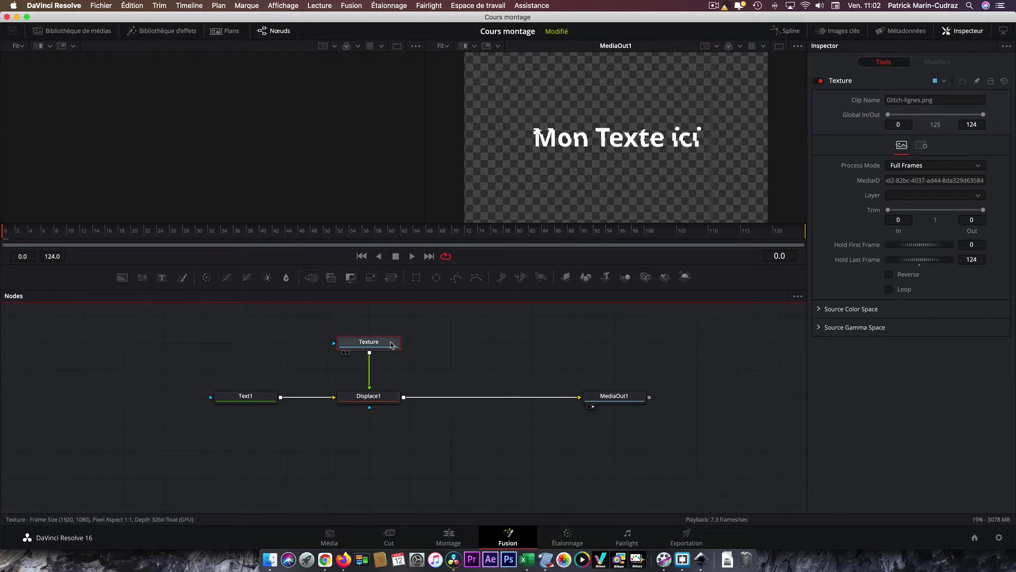
{"action": "key", "text": "1"}
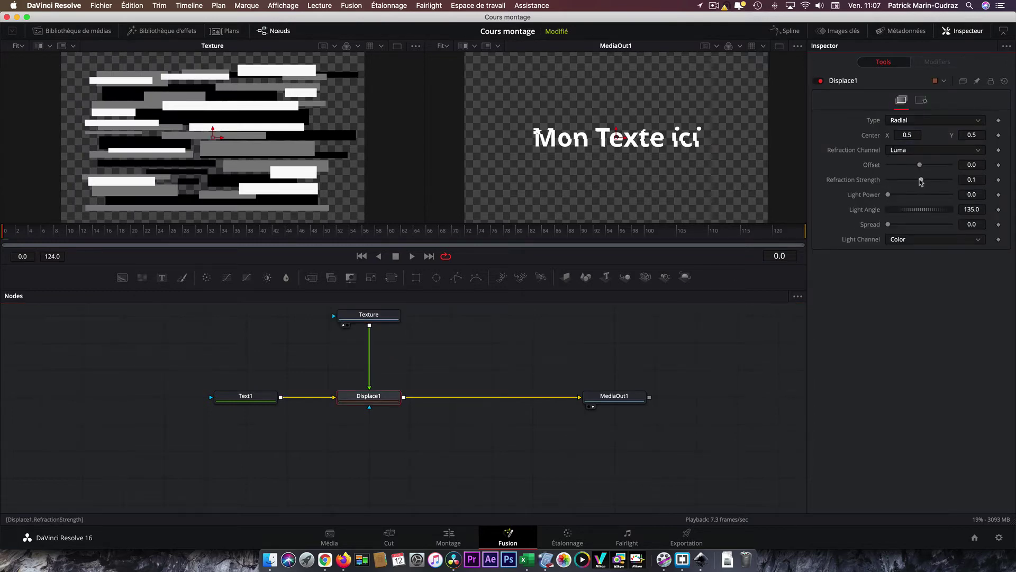
{"action": "mouse_move", "coordinate": [922, 181]}
{"action": "left_mouse_down"}
{"action": "mouse_move", "coordinate": [908, 183]}
{"action": "mouse_move", "coordinate": [936, 185]}
{"action": "mouse_move", "coordinate": [921, 182]}
{"action": "left_mouse_up"}
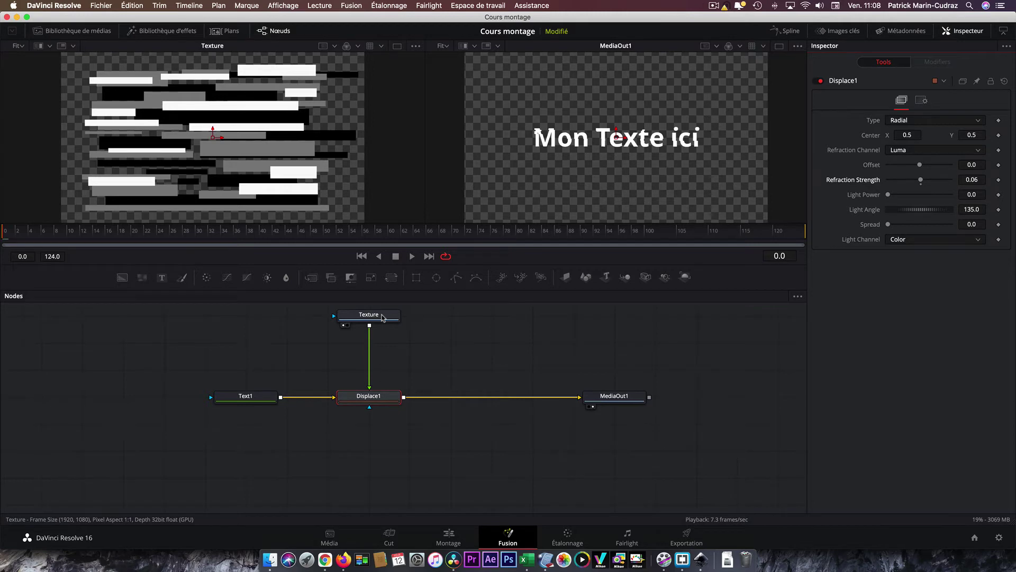
Insert a Transform node after Texture and set its Size to 0.64.
{"action": "left_click", "coordinate": [383, 317]}
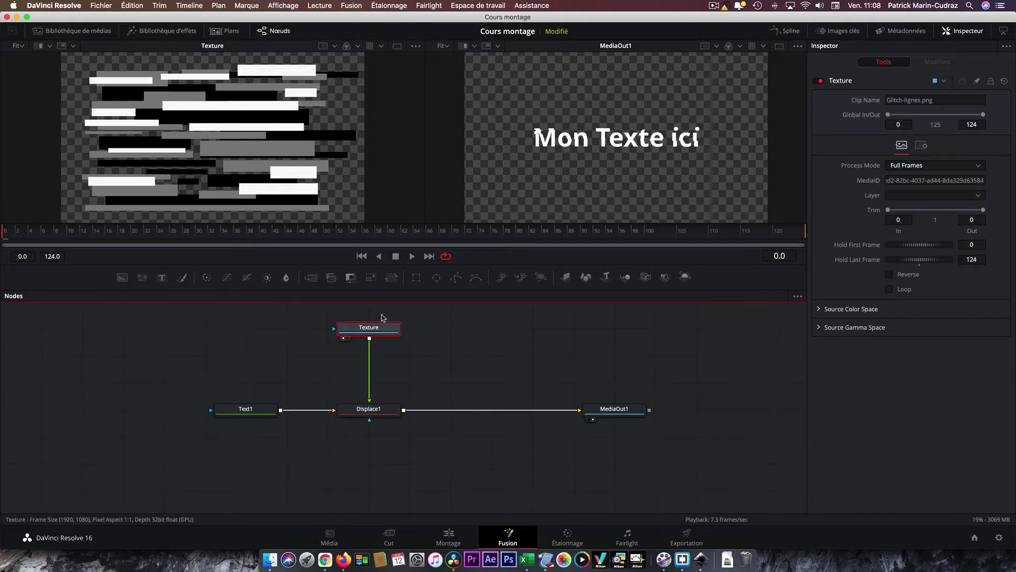
{"action": "left_click", "coordinate": [392, 277]}
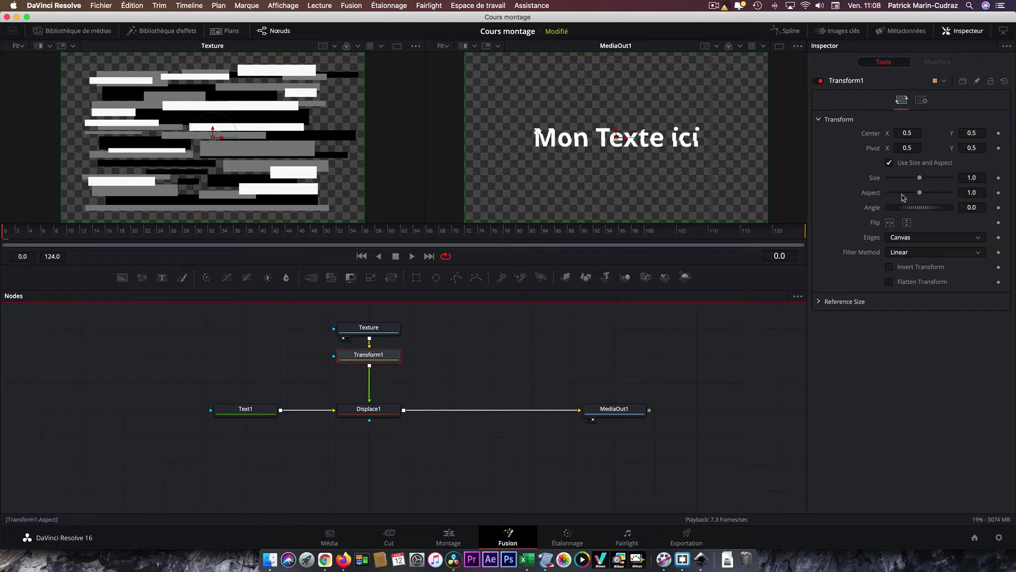
{"action": "left_click_drag", "start_coordinate": [920, 178], "coordinate": [910, 180]}
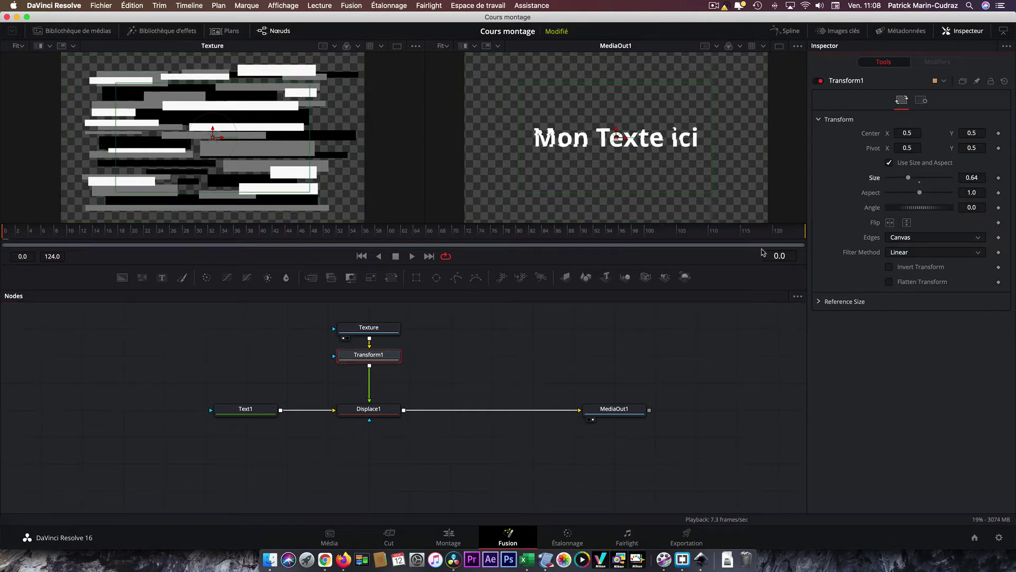
Set Displace1's Refraction Strength to -0.16.
{"action": "left_click", "coordinate": [374, 412]}
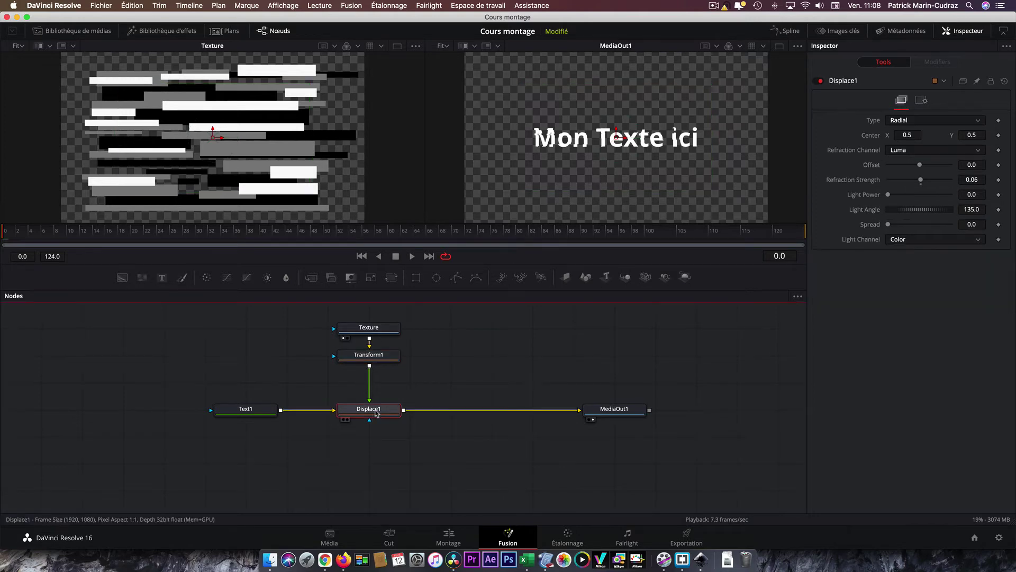
{"action": "mouse_move", "coordinate": [920, 180]}
{"action": "left_mouse_down"}
{"action": "mouse_move", "coordinate": [906, 180]}
{"action": "mouse_move", "coordinate": [935, 180]}
{"action": "mouse_move", "coordinate": [917, 180]}
{"action": "left_mouse_up"}
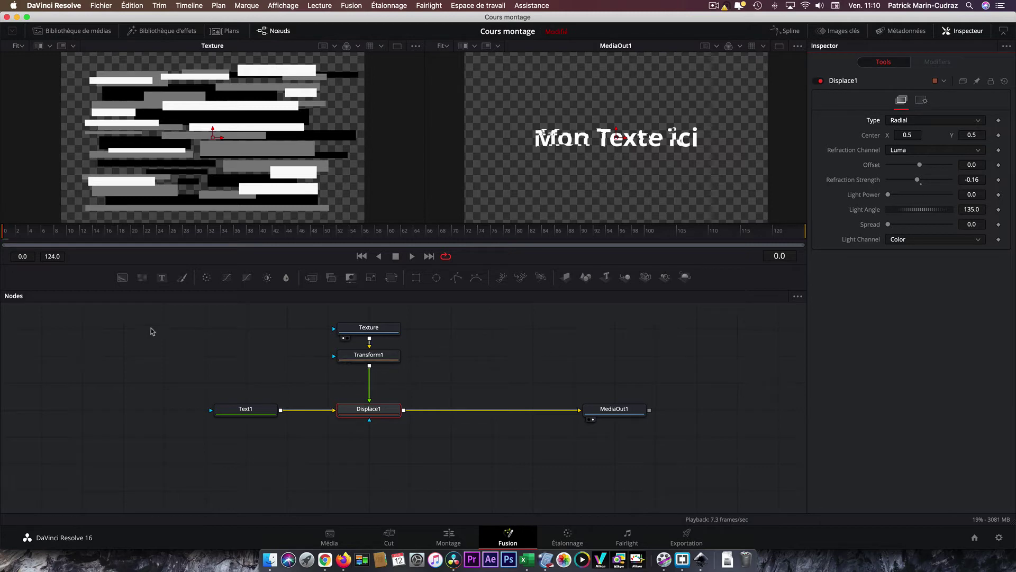
At frame 14, change Displace1's Type to X Y and keyframe X Refraction and Y Refraction at 0.0.
{"action": "left_click_drag", "start_coordinate": [25, 236], "coordinate": [93, 236]}
{"action": "left_click", "coordinate": [940, 122]}
{"action": "left_click", "coordinate": [911, 145]}
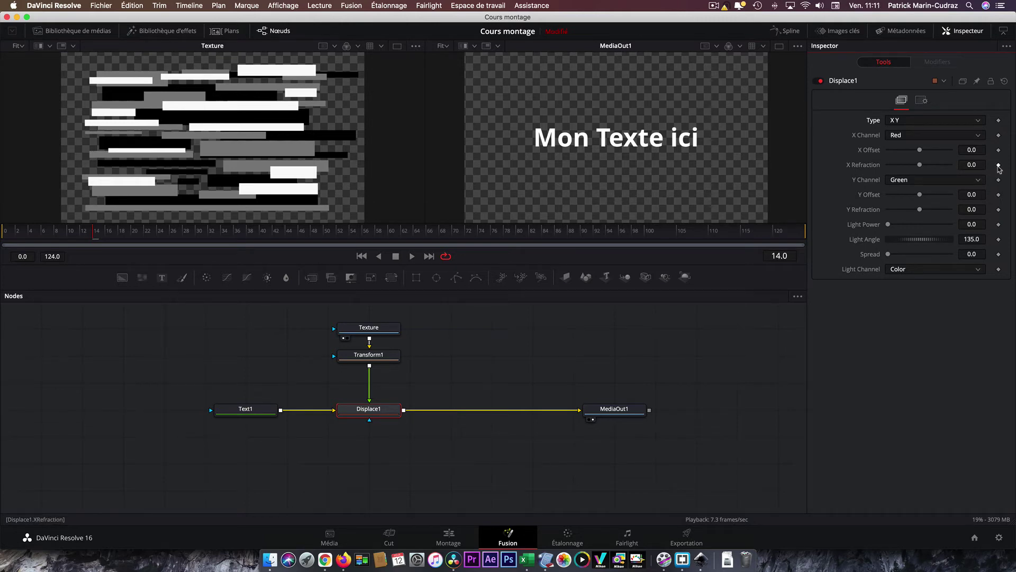
{"action": "left_click", "coordinate": [998, 165]}
{"action": "left_click", "coordinate": [999, 210]}
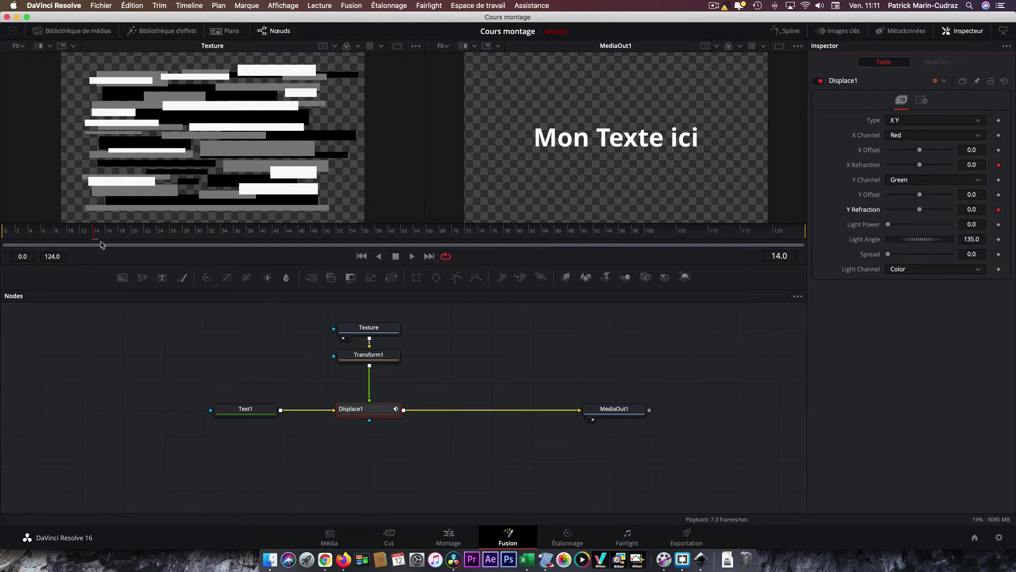
At frame 18, set Displace1's X Refraction to -0.027 and Y Refraction to -0.016.
{"action": "left_click_drag", "start_coordinate": [94, 237], "coordinate": [120, 237]}
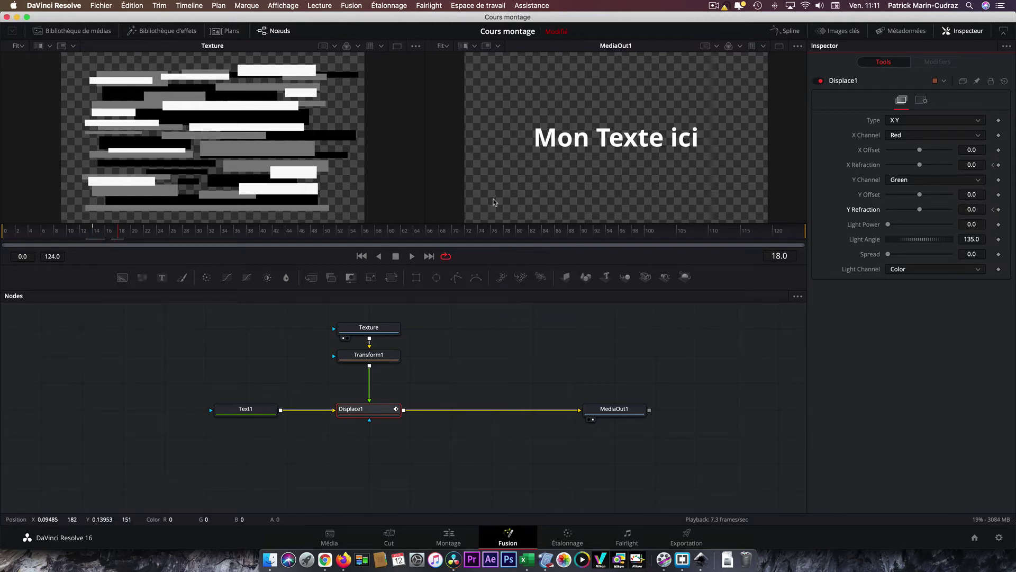
{"action": "left_click_drag", "start_coordinate": [921, 167], "coordinate": [911, 166]}
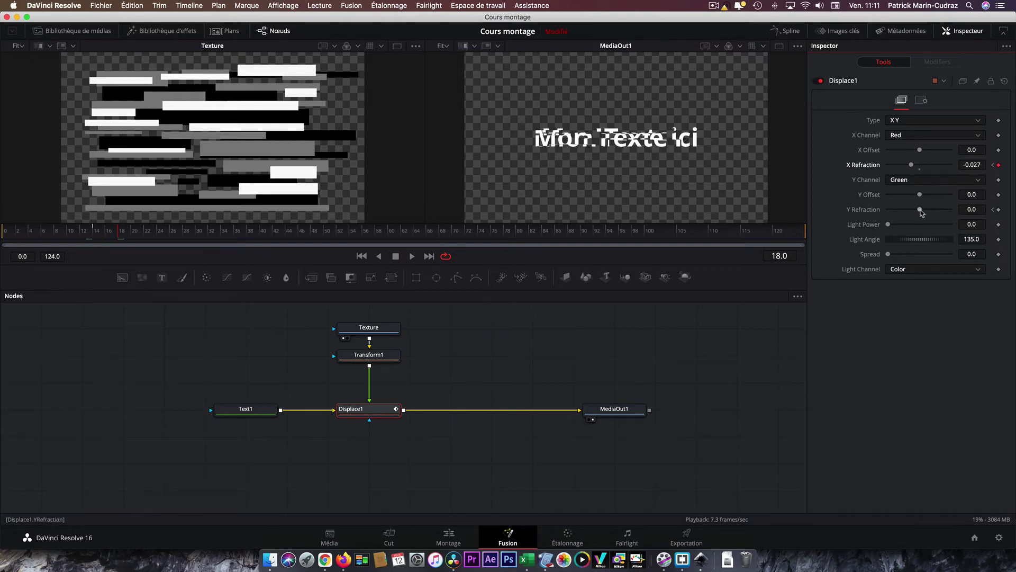
{"action": "left_click_drag", "start_coordinate": [921, 212], "coordinate": [915, 212]}
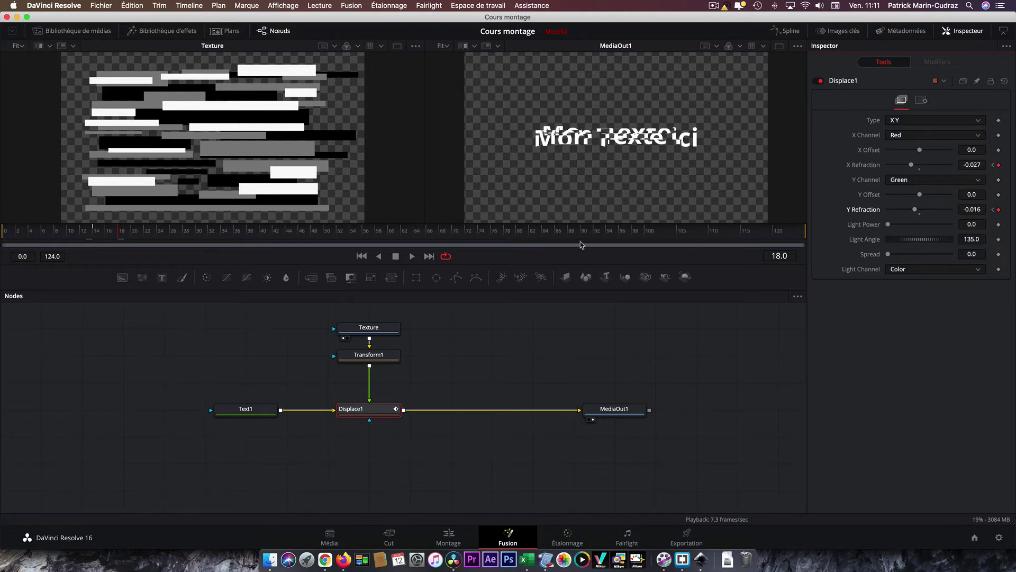
At frame 22, set Displace1's Y Refraction to 0.029 and X Refraction to -0.053.
{"action": "left_click_drag", "start_coordinate": [125, 235], "coordinate": [145, 236]}
{"action": "left_click_drag", "start_coordinate": [917, 212], "coordinate": [930, 212]}
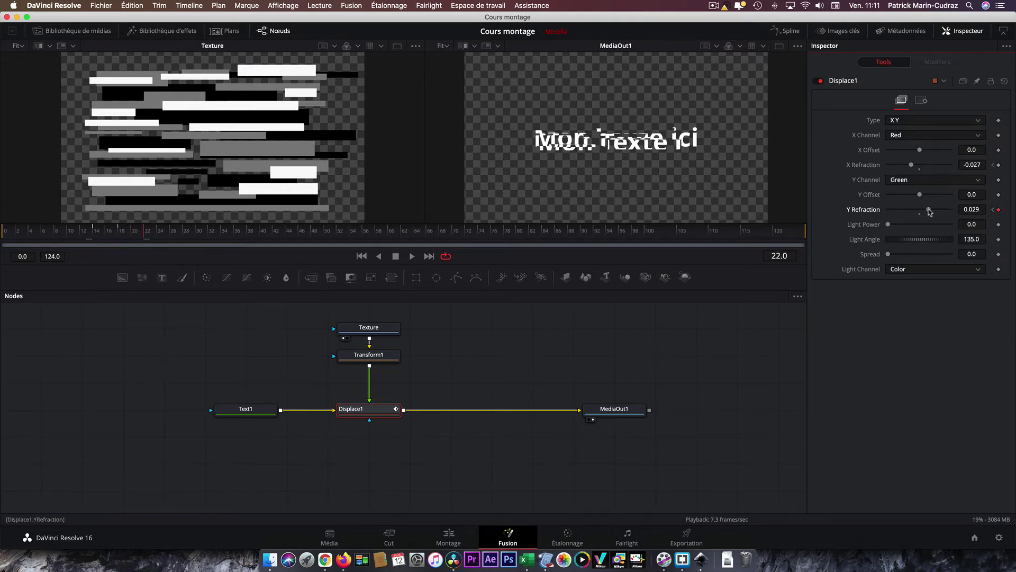
{"action": "left_click_drag", "start_coordinate": [911, 166], "coordinate": [902, 165]}
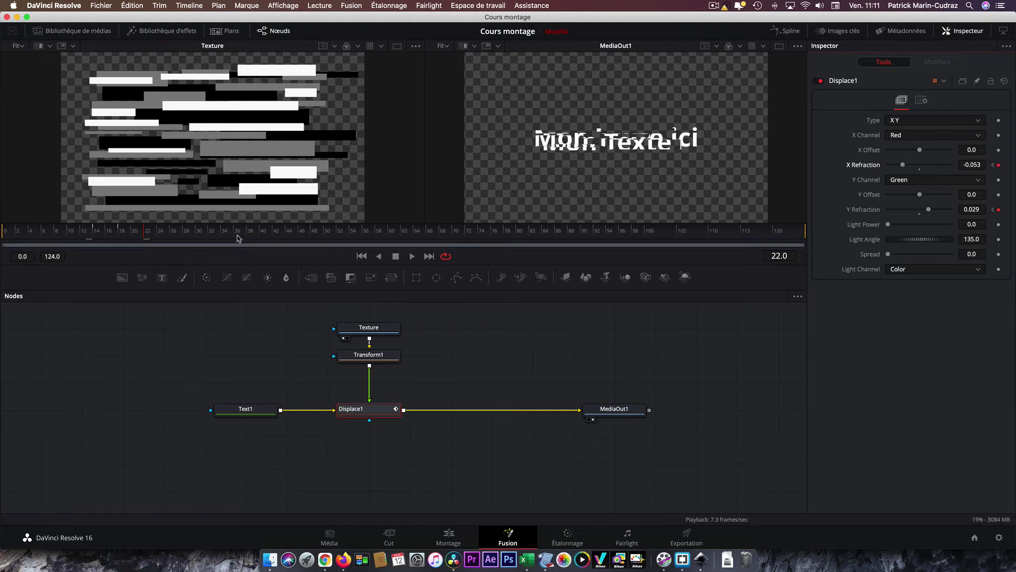
At frame 26, reset Displace1's Y Refraction and X Refraction to 0.0.
{"action": "left_click_drag", "start_coordinate": [141, 236], "coordinate": [173, 236]}
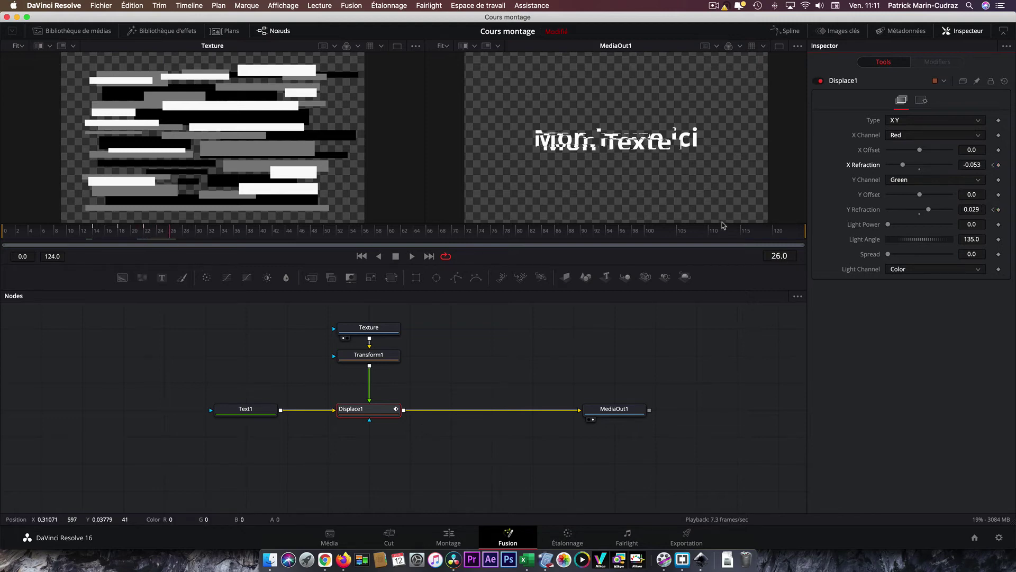
{"action": "double_click", "coordinate": [921, 209]}
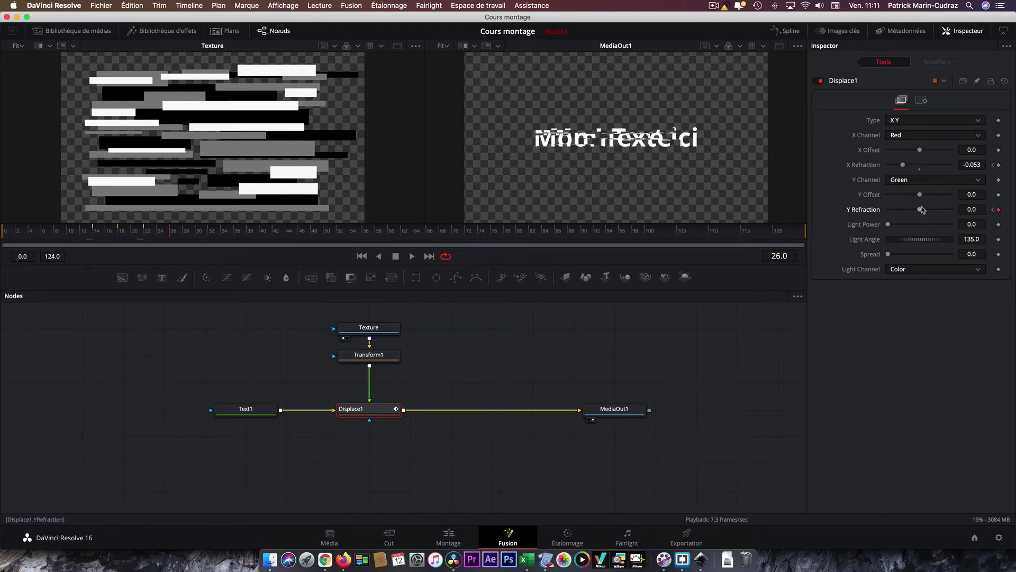
{"action": "double_click", "coordinate": [920, 166]}
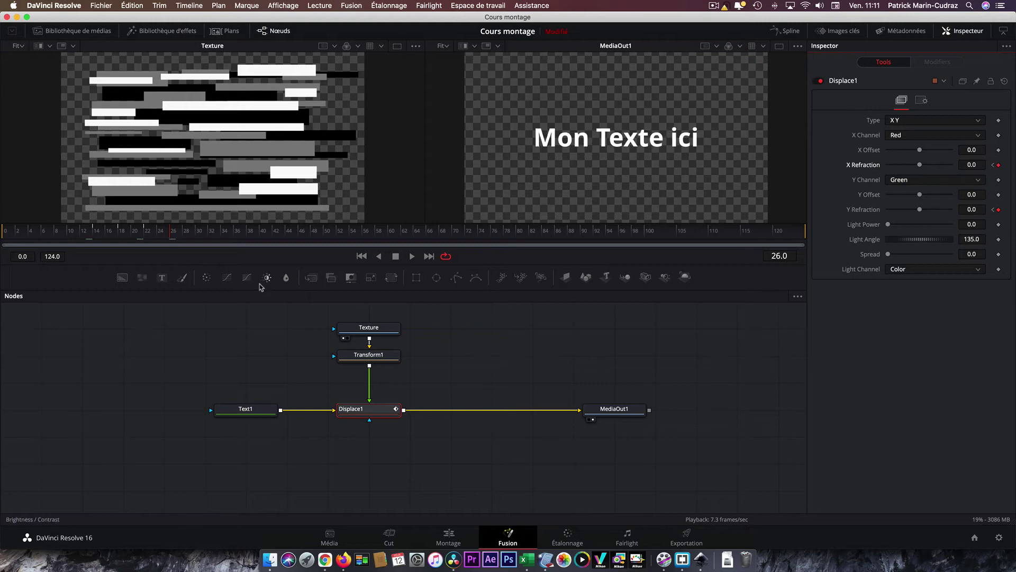
Play back the glitch animation from near the start of the composition and stop after the last keyframe.
{"action": "left_click_drag", "start_coordinate": [173, 233], "coordinate": [8, 233]}
{"action": "left_click", "coordinate": [412, 256]}
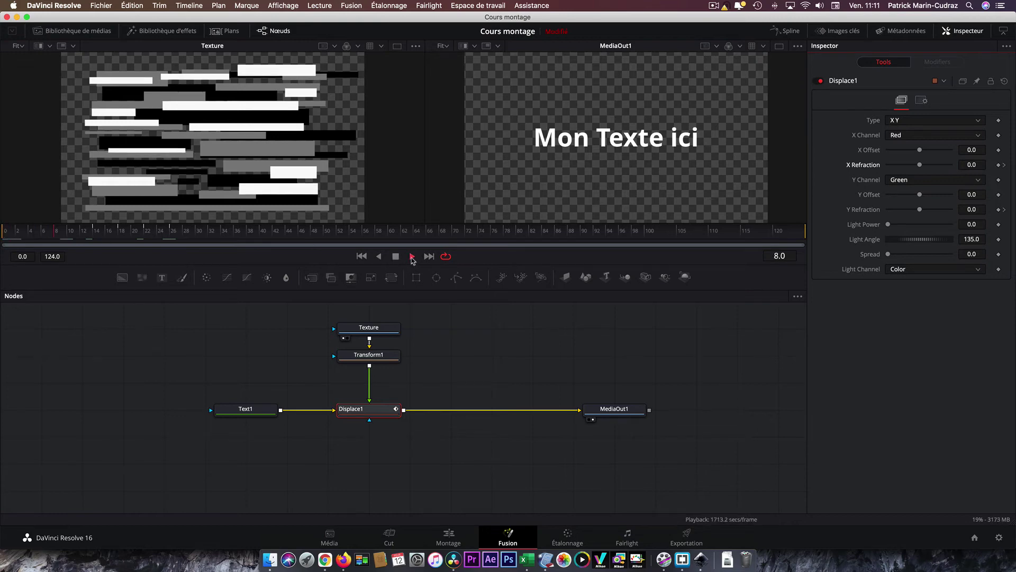
{"action": "left_click", "coordinate": [396, 256]}
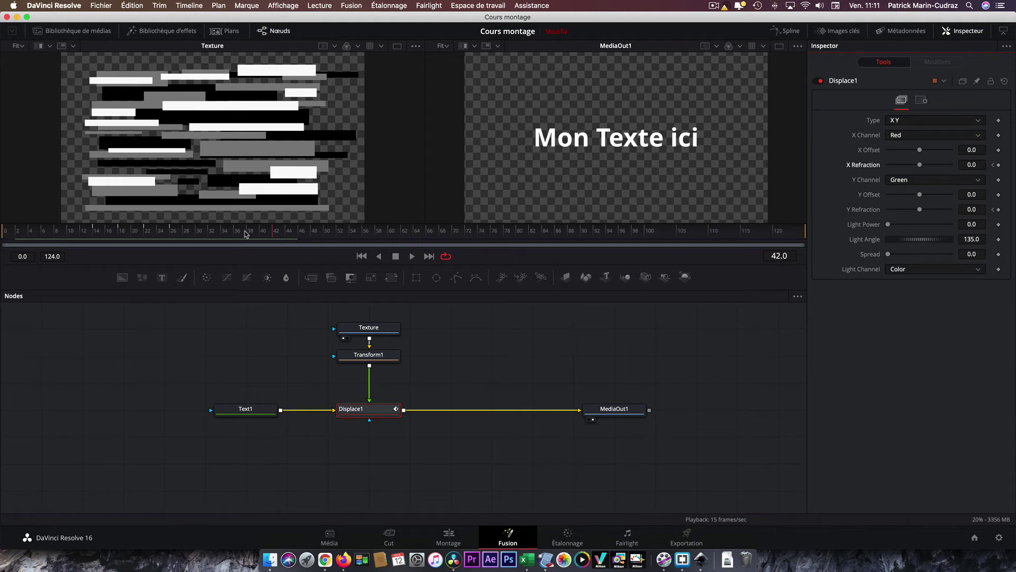
In the Keyframes editor, select all of Displace1's XRefraction and YRefraction keyframes and time-stretch them into a tighter range, about frames 14 to 20.
{"action": "left_click", "coordinate": [133, 230]}
{"action": "left_click_drag", "start_coordinate": [133, 230], "coordinate": [94, 230]}
{"action": "left_click", "coordinate": [96, 230]}
{"action": "left_click", "coordinate": [833, 33]}
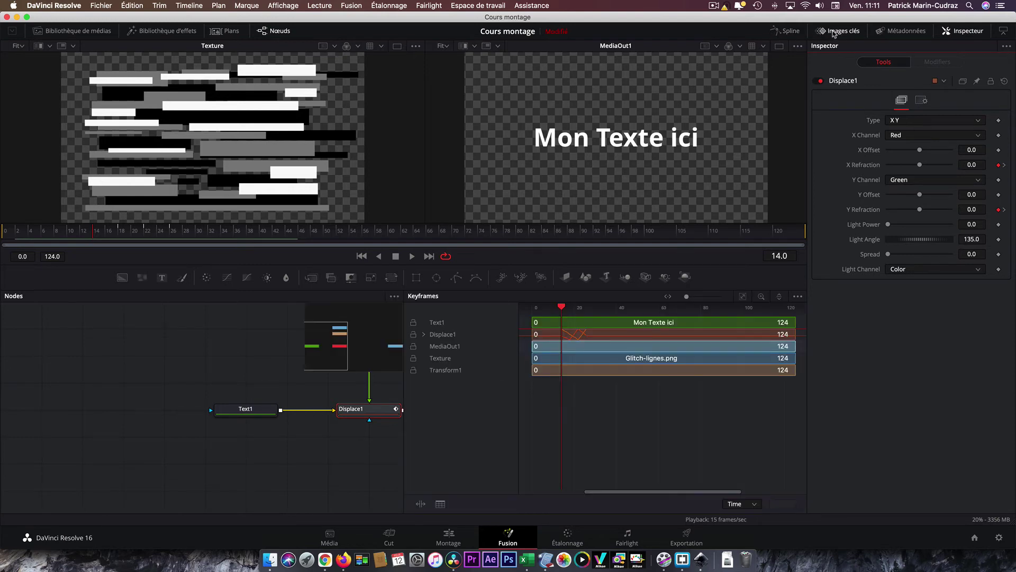
{"action": "left_click", "coordinate": [424, 335]}
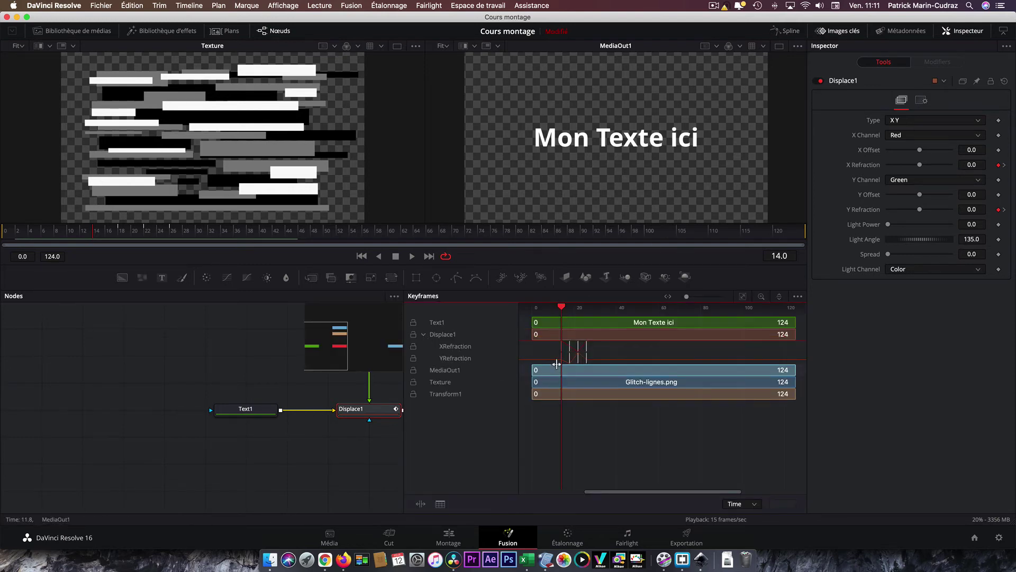
{"action": "left_click_drag", "start_coordinate": [554, 349], "coordinate": [602, 367]}
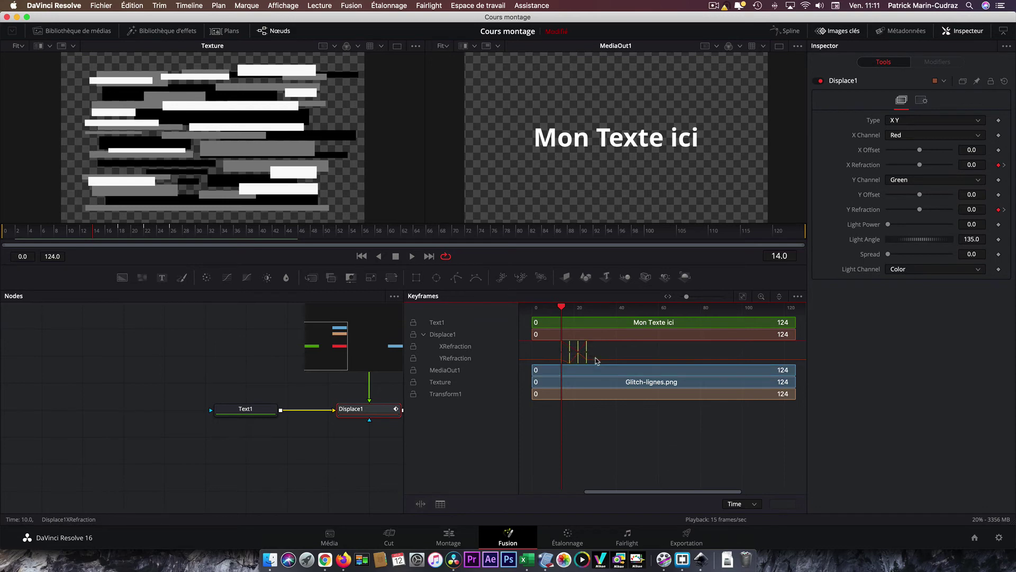
{"action": "left_click", "coordinate": [420, 505]}
{"action": "left_click_drag", "start_coordinate": [586, 354], "coordinate": [574, 353]}
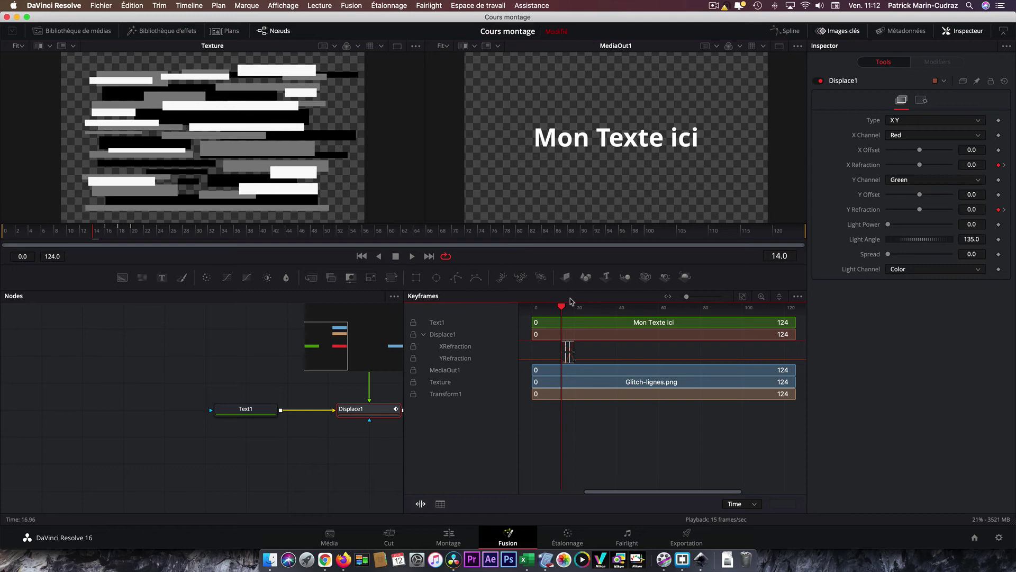
Play the composition from its beginning to check the timing of the tightened glitch.
{"action": "left_click_drag", "start_coordinate": [561, 307], "coordinate": [536, 308]}
{"action": "key", "text": "space"}
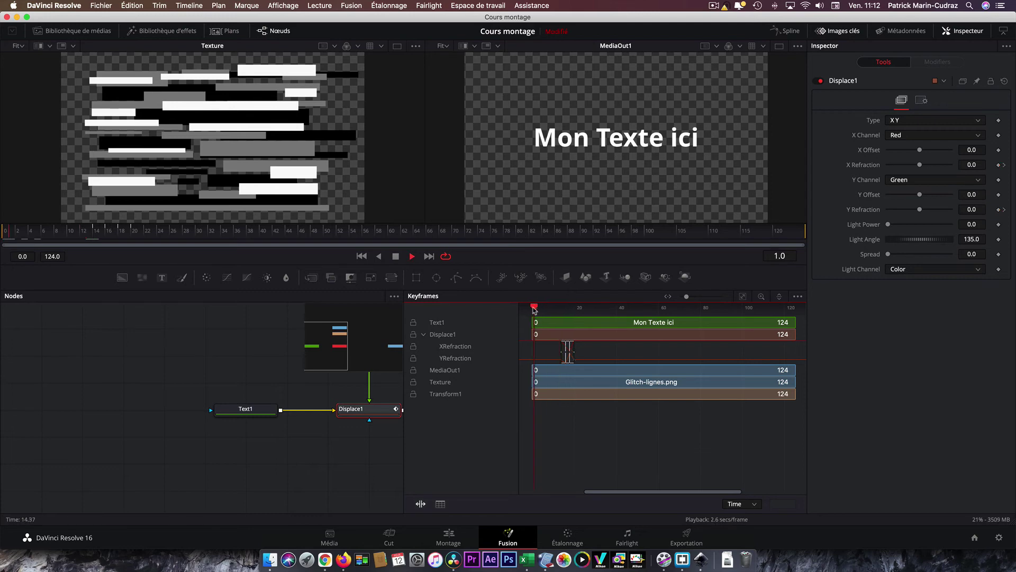
{"action": "key", "text": "space"}
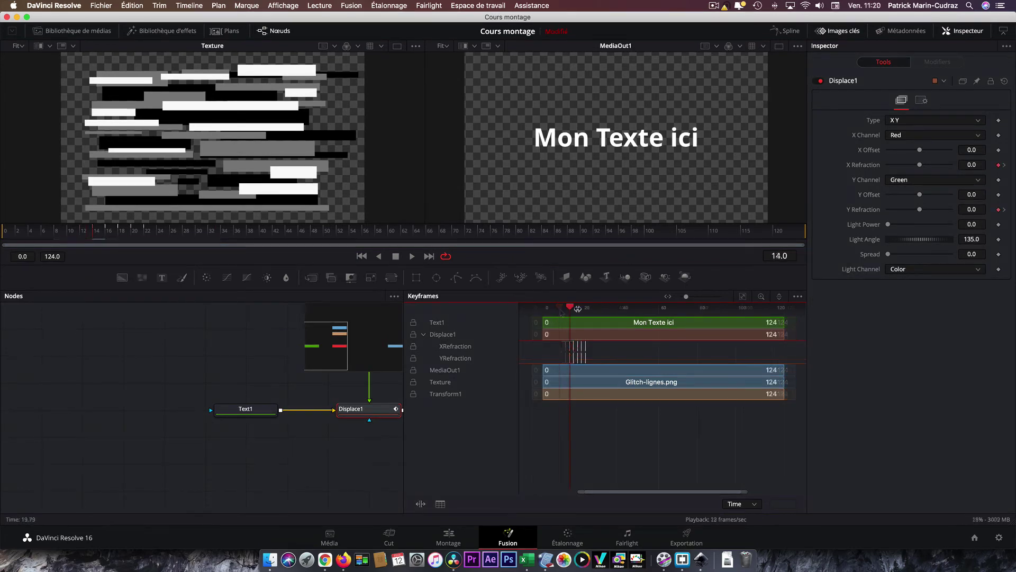
Copy Displace1's XRefraction keyframes and paste them at about frame 36.
{"action": "left_click_drag", "start_coordinate": [572, 310], "coordinate": [604, 309]}
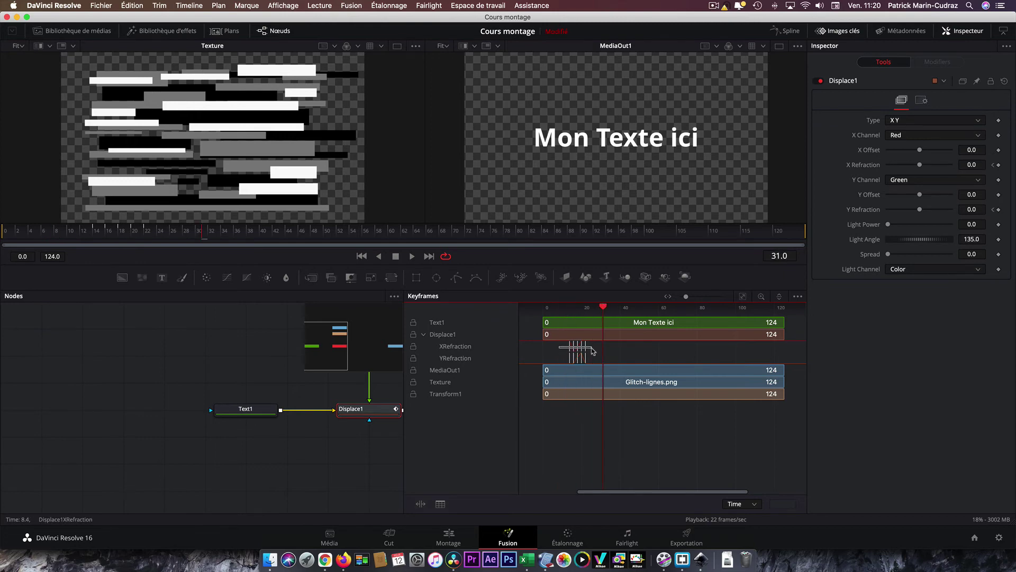
{"action": "key", "text": "super+c"}
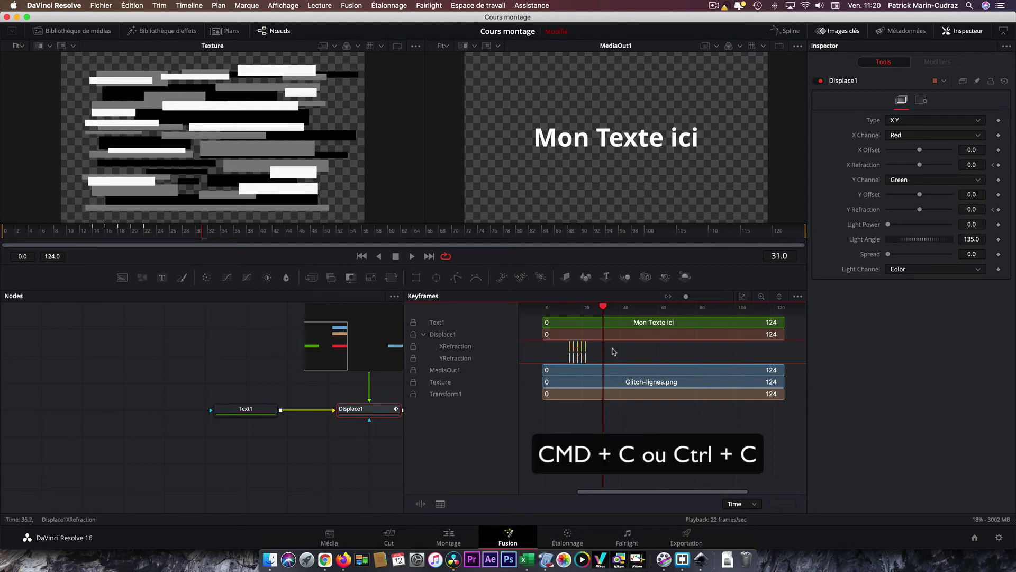
{"action": "right_click", "coordinate": [613, 351]}
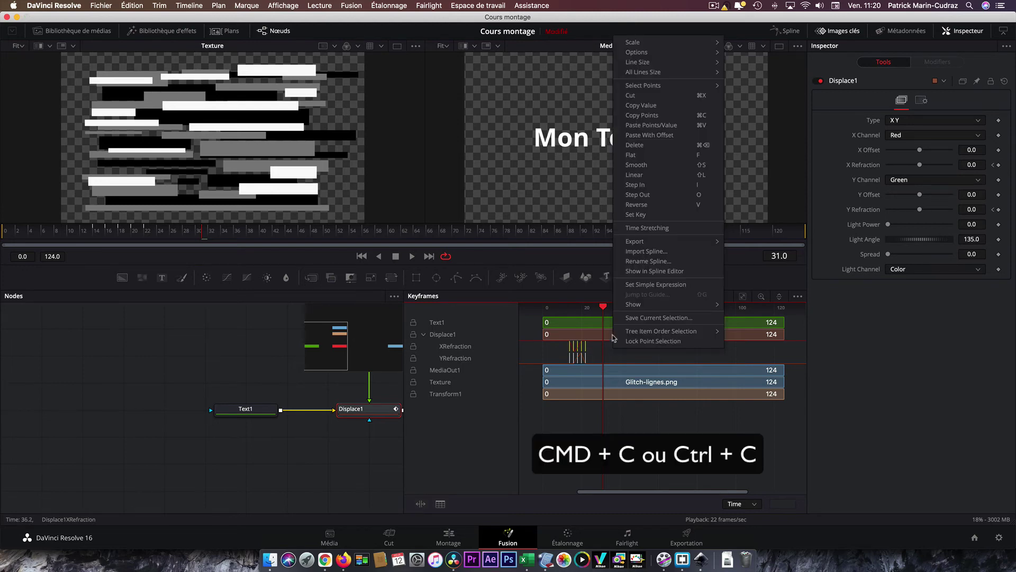
{"action": "left_click", "coordinate": [651, 125]}
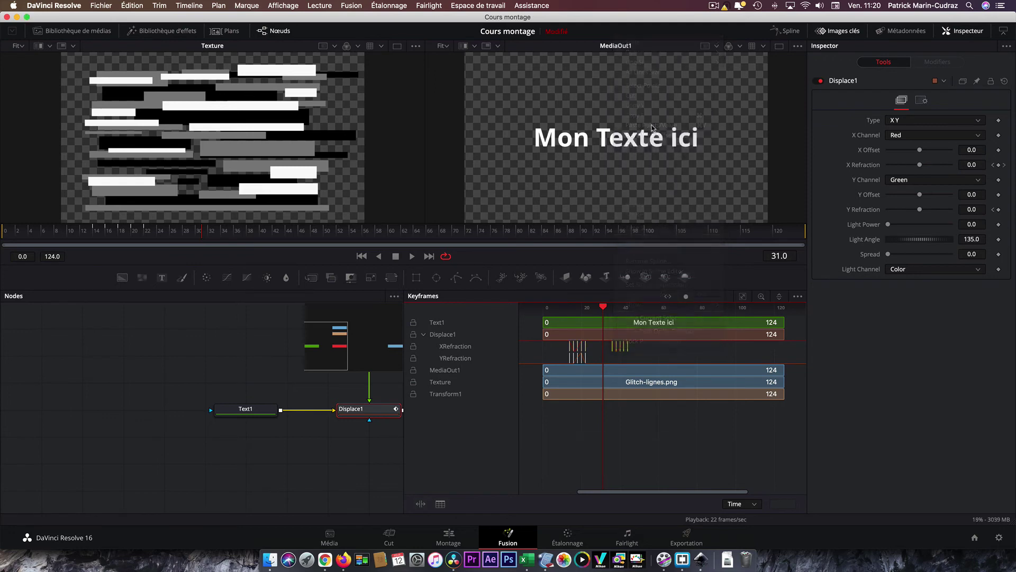
Paste the copied keyframes onto the YRefraction track and shift them into line with the pasted XRefraction keyframes.
{"action": "left_click", "coordinate": [616, 362]}
{"action": "right_click", "coordinate": [616, 362]}
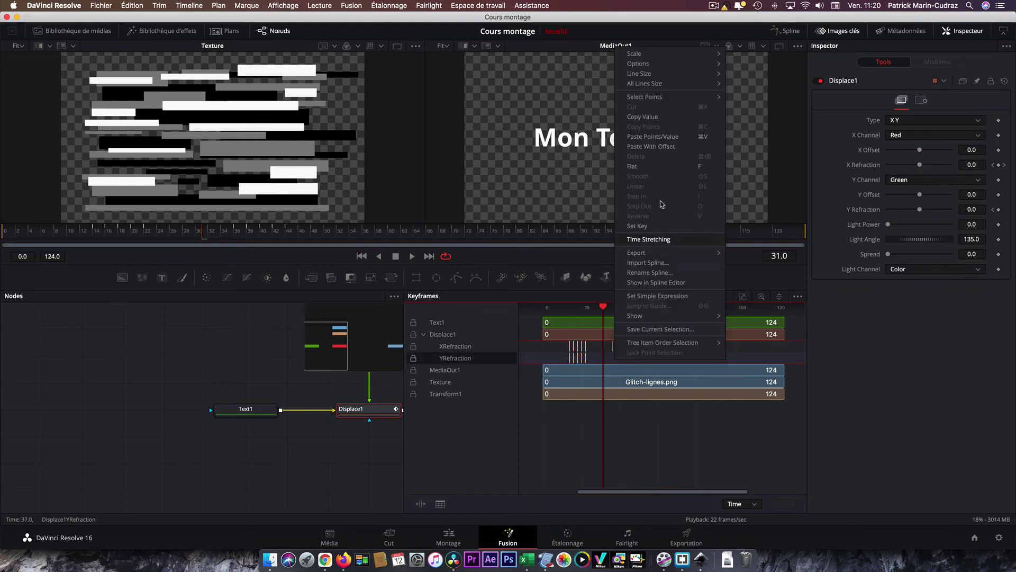
{"action": "left_click", "coordinate": [652, 136]}
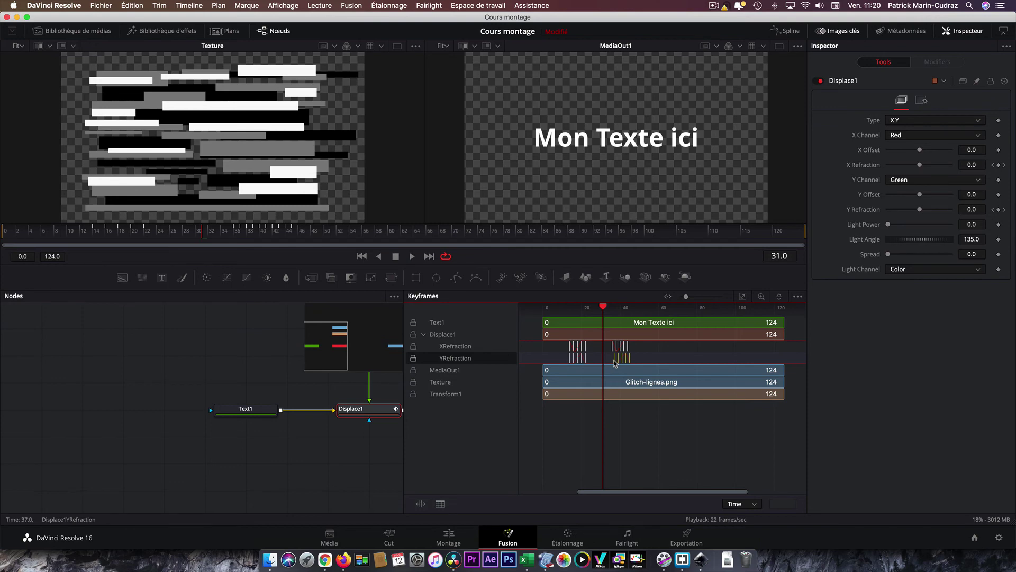
{"action": "left_click_drag", "start_coordinate": [616, 363], "coordinate": [613, 363]}
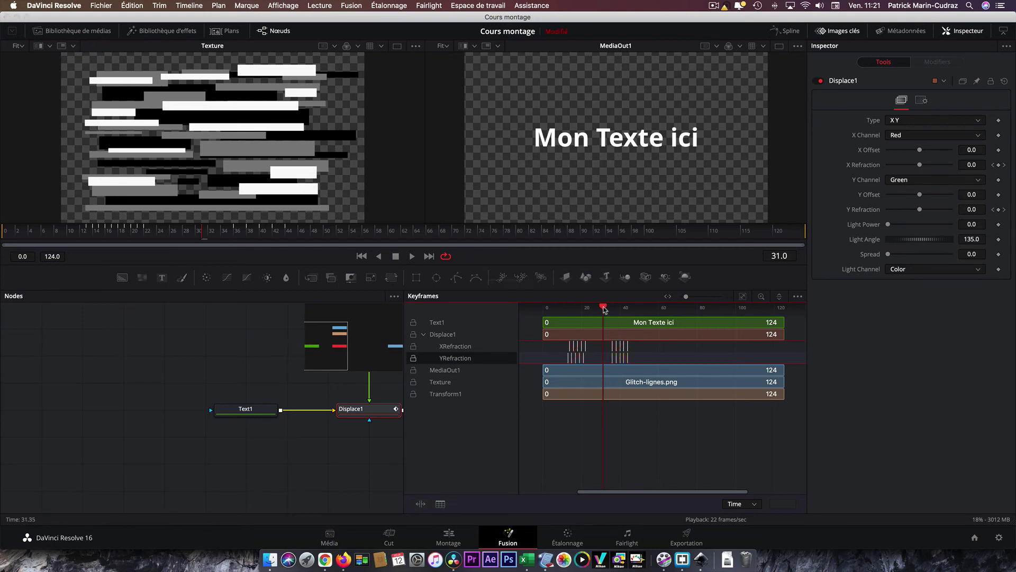
Copy both keyframe groups on the YRefraction and XRefraction tracks and paste each onto its own track beyond frame 60.
{"action": "left_click", "coordinate": [662, 307]}
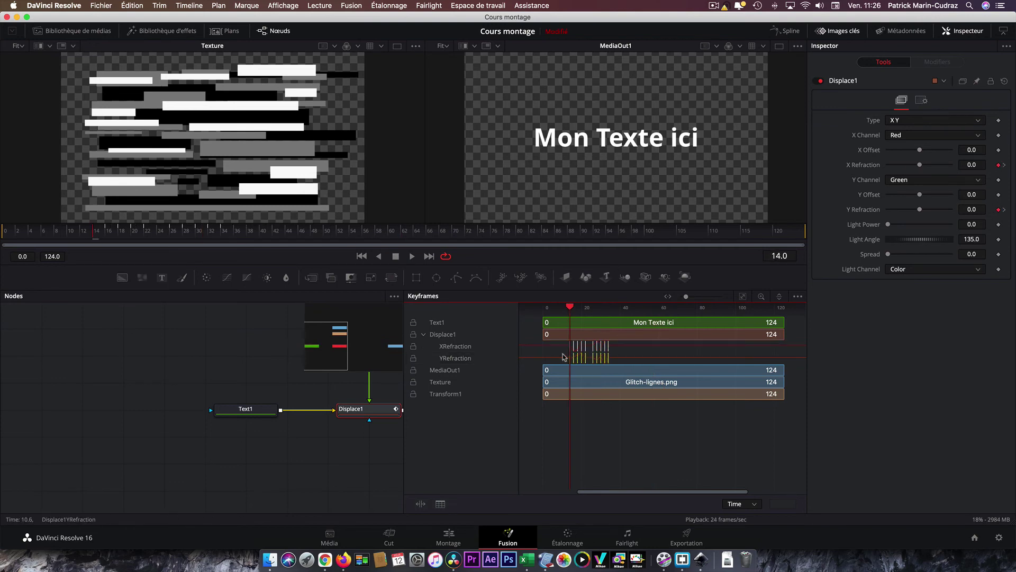
{"action": "left_click_drag", "start_coordinate": [563, 353], "coordinate": [618, 360]}
{"action": "left_click_drag", "start_coordinate": [570, 307], "coordinate": [659, 307]}
{"action": "right_click", "coordinate": [681, 357]}
{"action": "left_click", "coordinate": [713, 137]}
{"action": "left_click_drag", "start_coordinate": [561, 343], "coordinate": [619, 349]}
{"action": "key", "text": "super+v"}
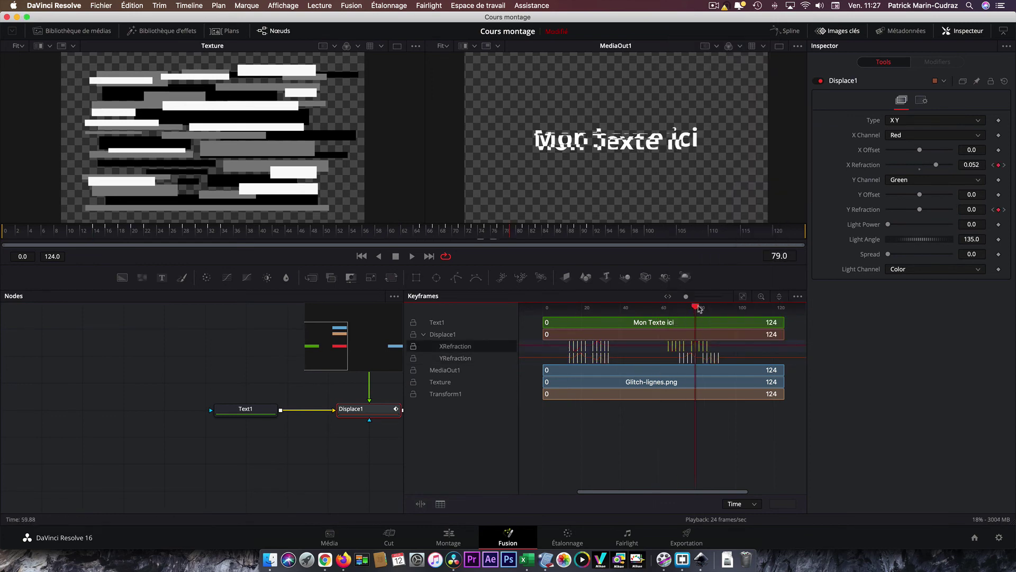
Play the animation from frame 57 to review the duplicated glitches.
{"action": "left_click", "coordinate": [742, 307]}
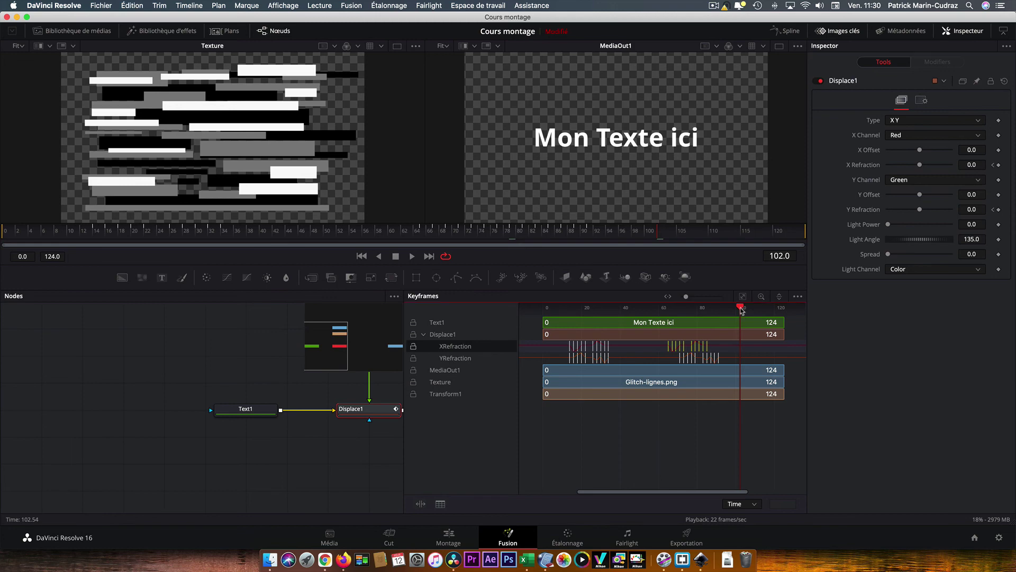
{"action": "left_click_drag", "start_coordinate": [741, 307], "coordinate": [653, 307]}
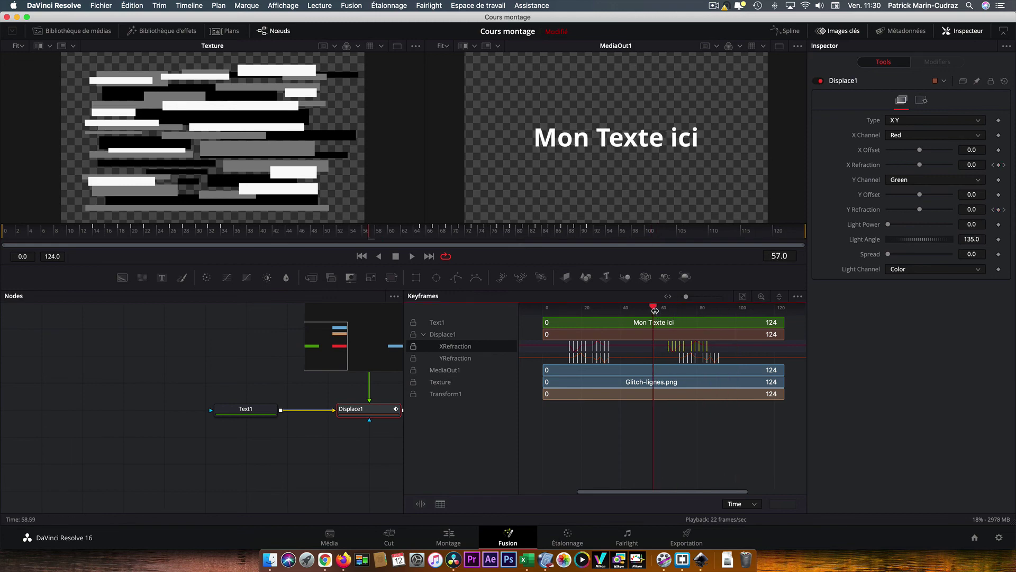
{"action": "key", "text": "space"}
Turn off the Red channel in Displace1's Process settings and play the animation from frame 0.
{"action": "left_click", "coordinate": [921, 100]}
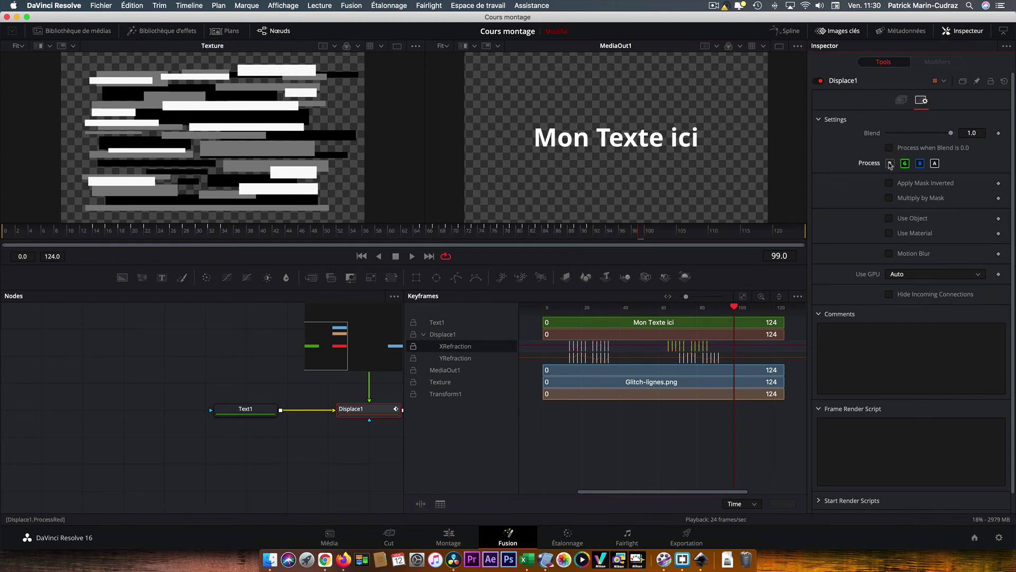
{"action": "left_click_drag", "start_coordinate": [735, 307], "coordinate": [544, 324]}
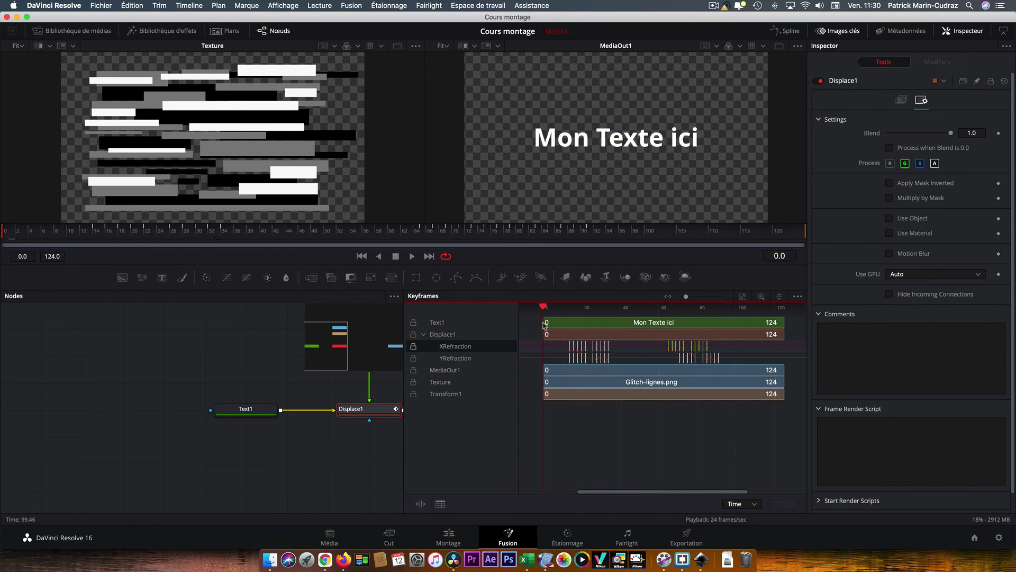
{"action": "key", "text": "space"}
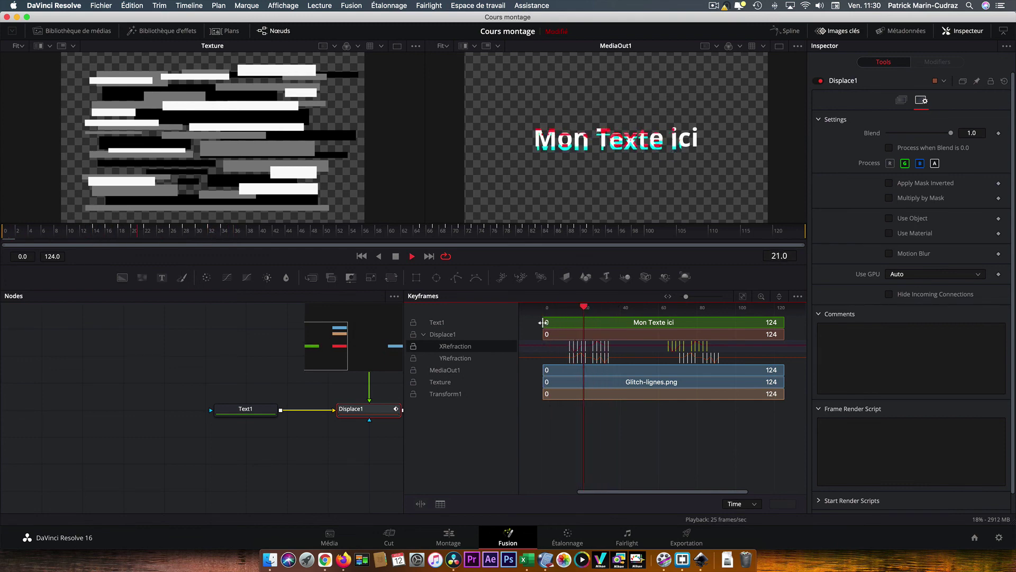